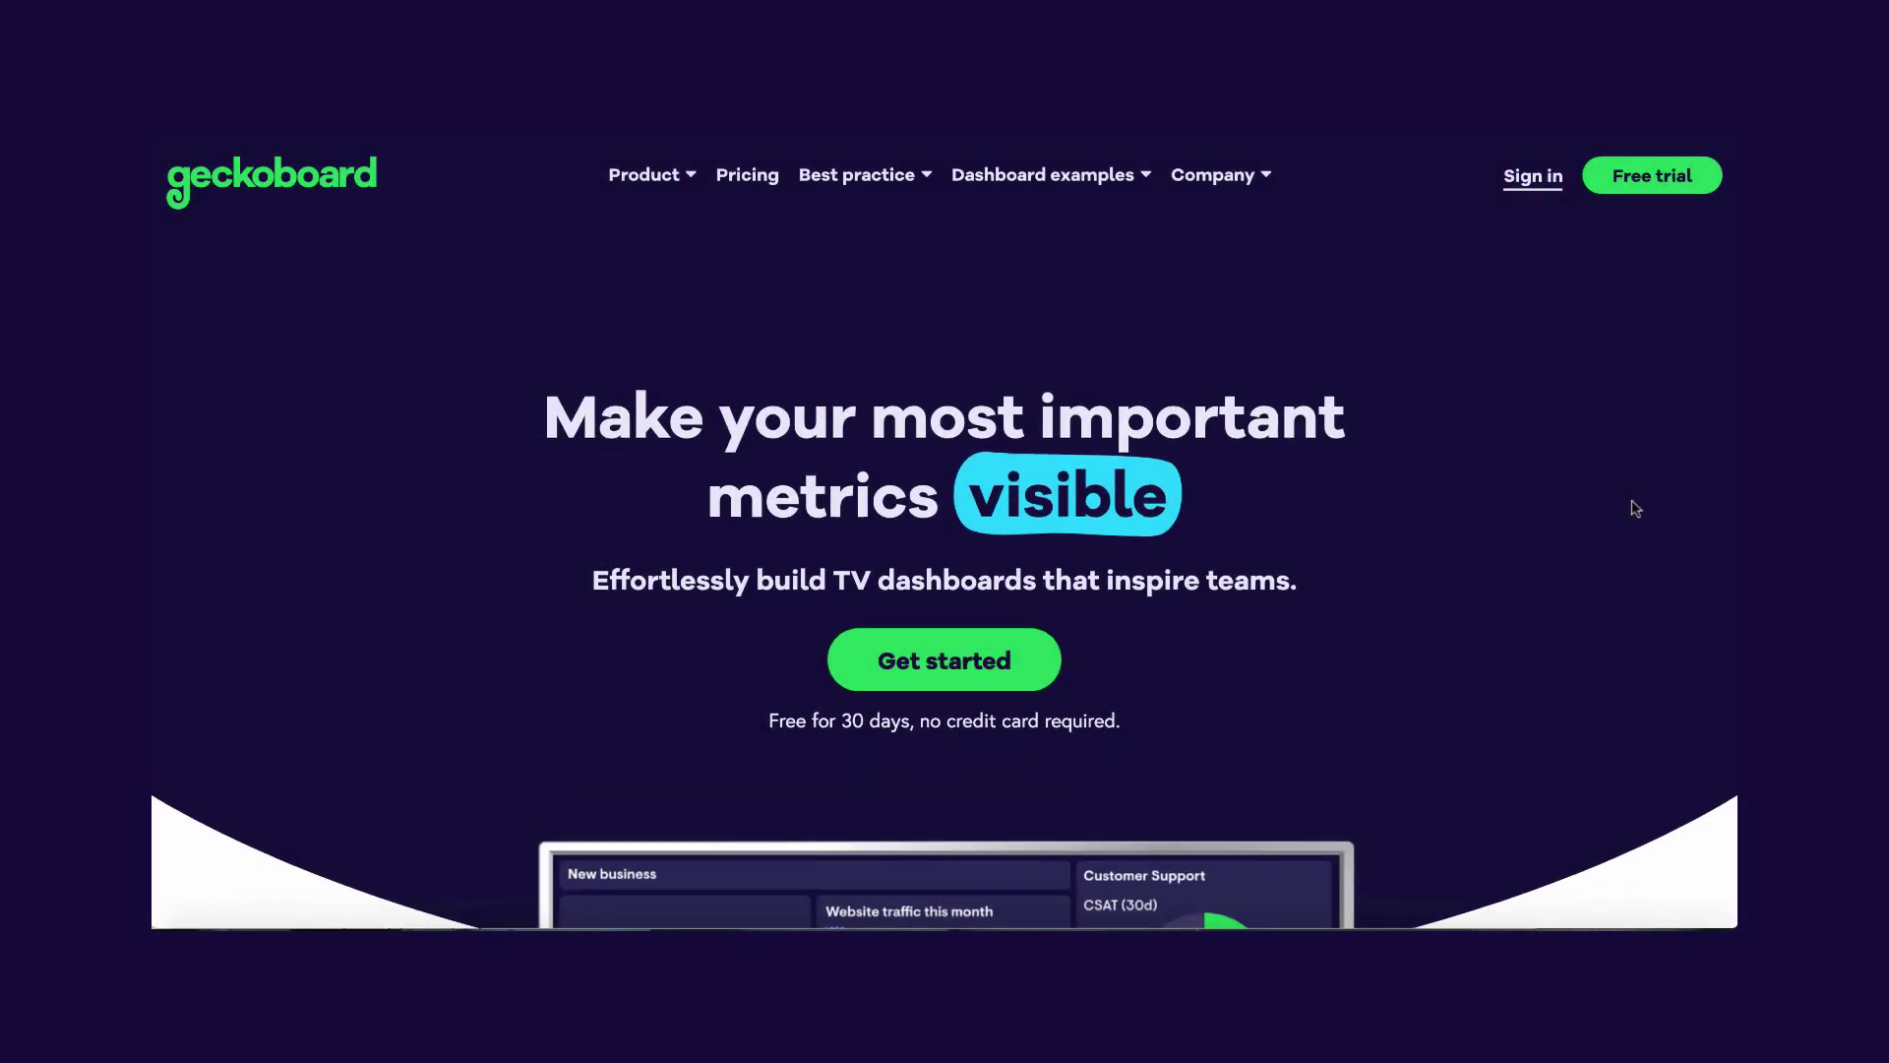
- Sign up for a Geckoboard free trial and create an empty dashboard named 'Spreadsheet dashboard'
scroll(1635, 508, "down", 6)
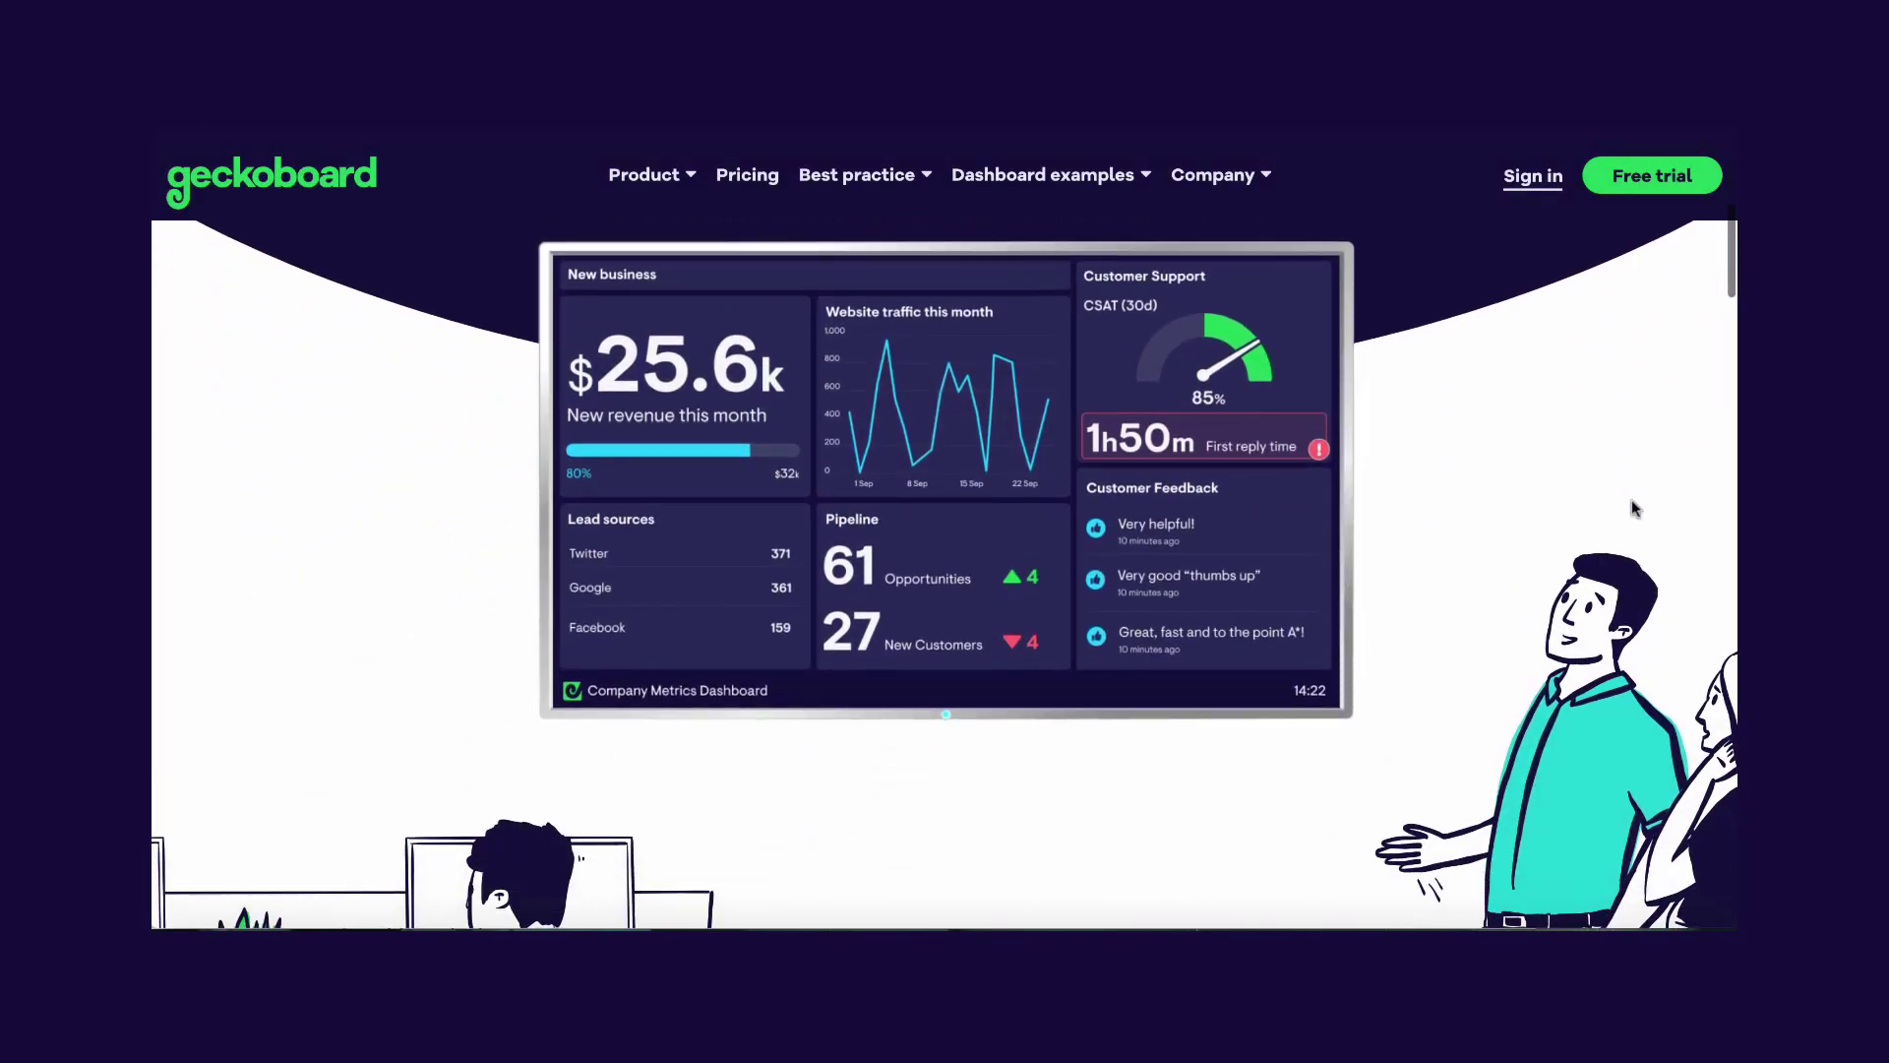
left_click(1643, 189)
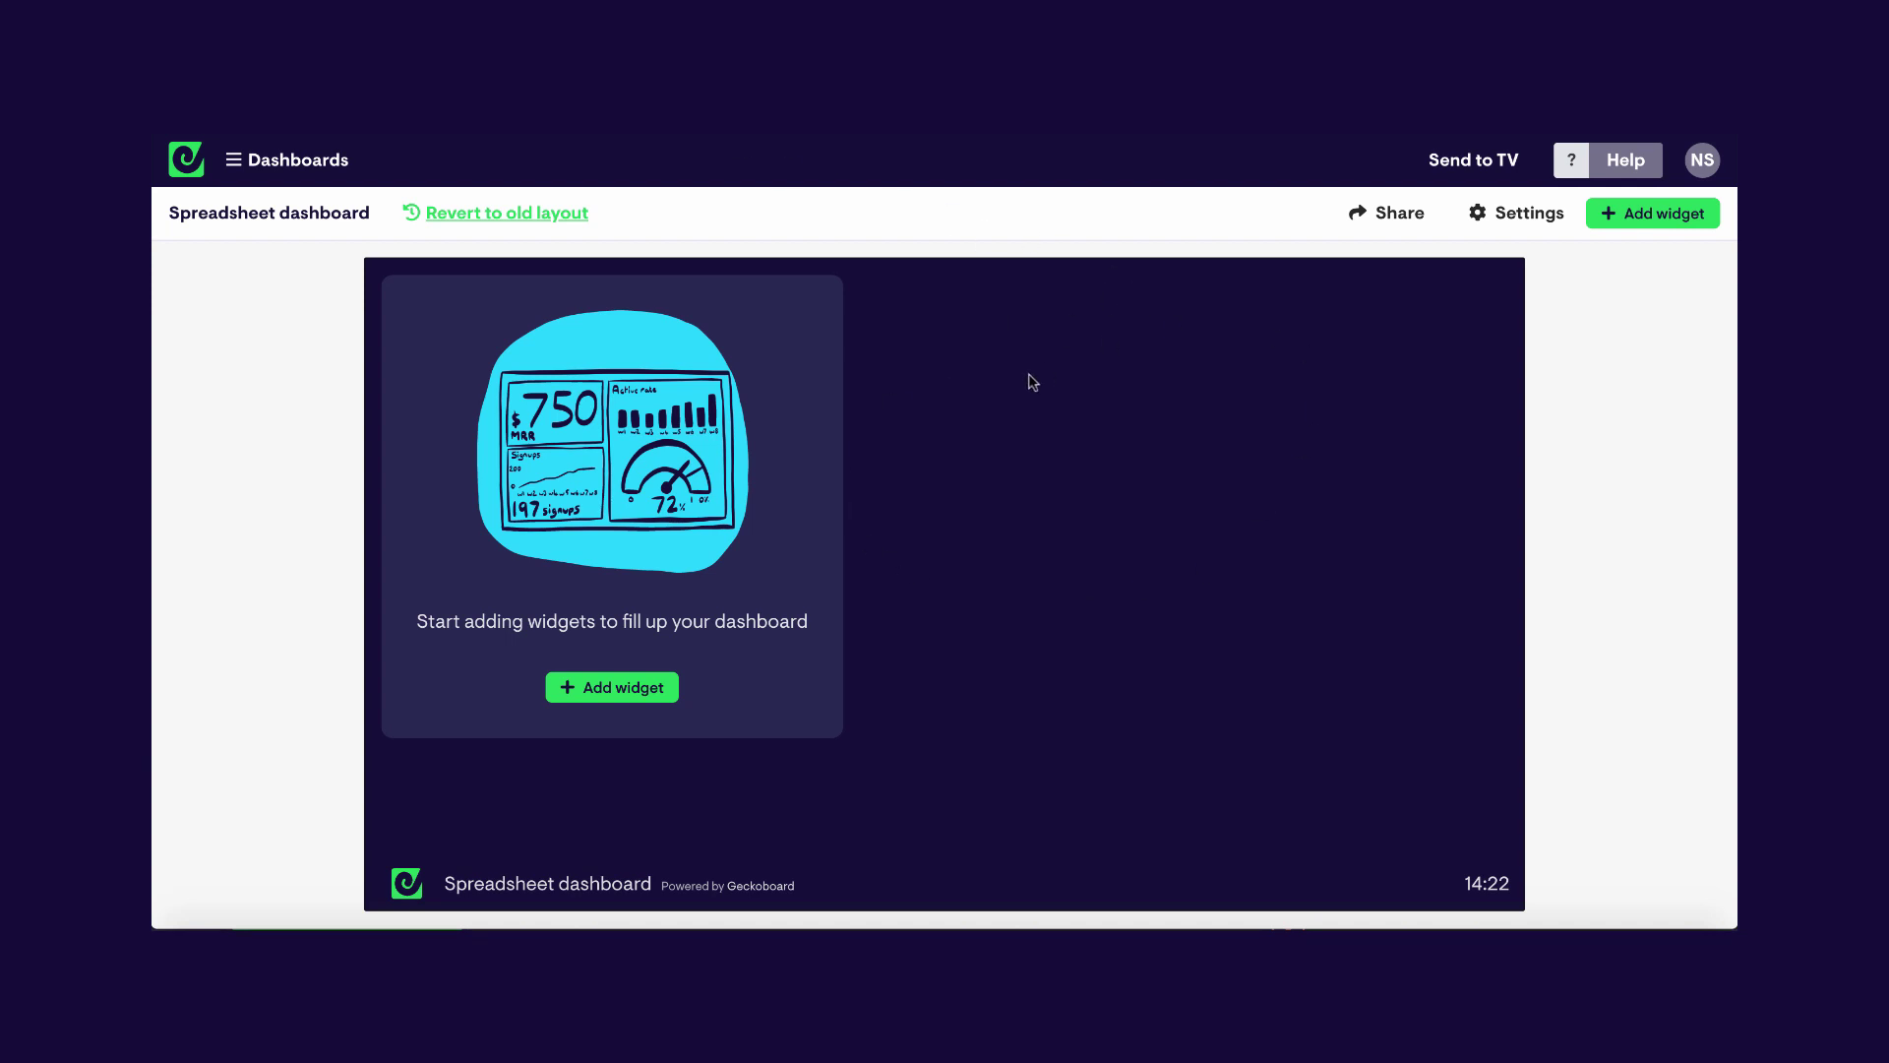
- Start a new widget and scroll the data sources grid down to Spreadsheets
left_click(1613, 222)
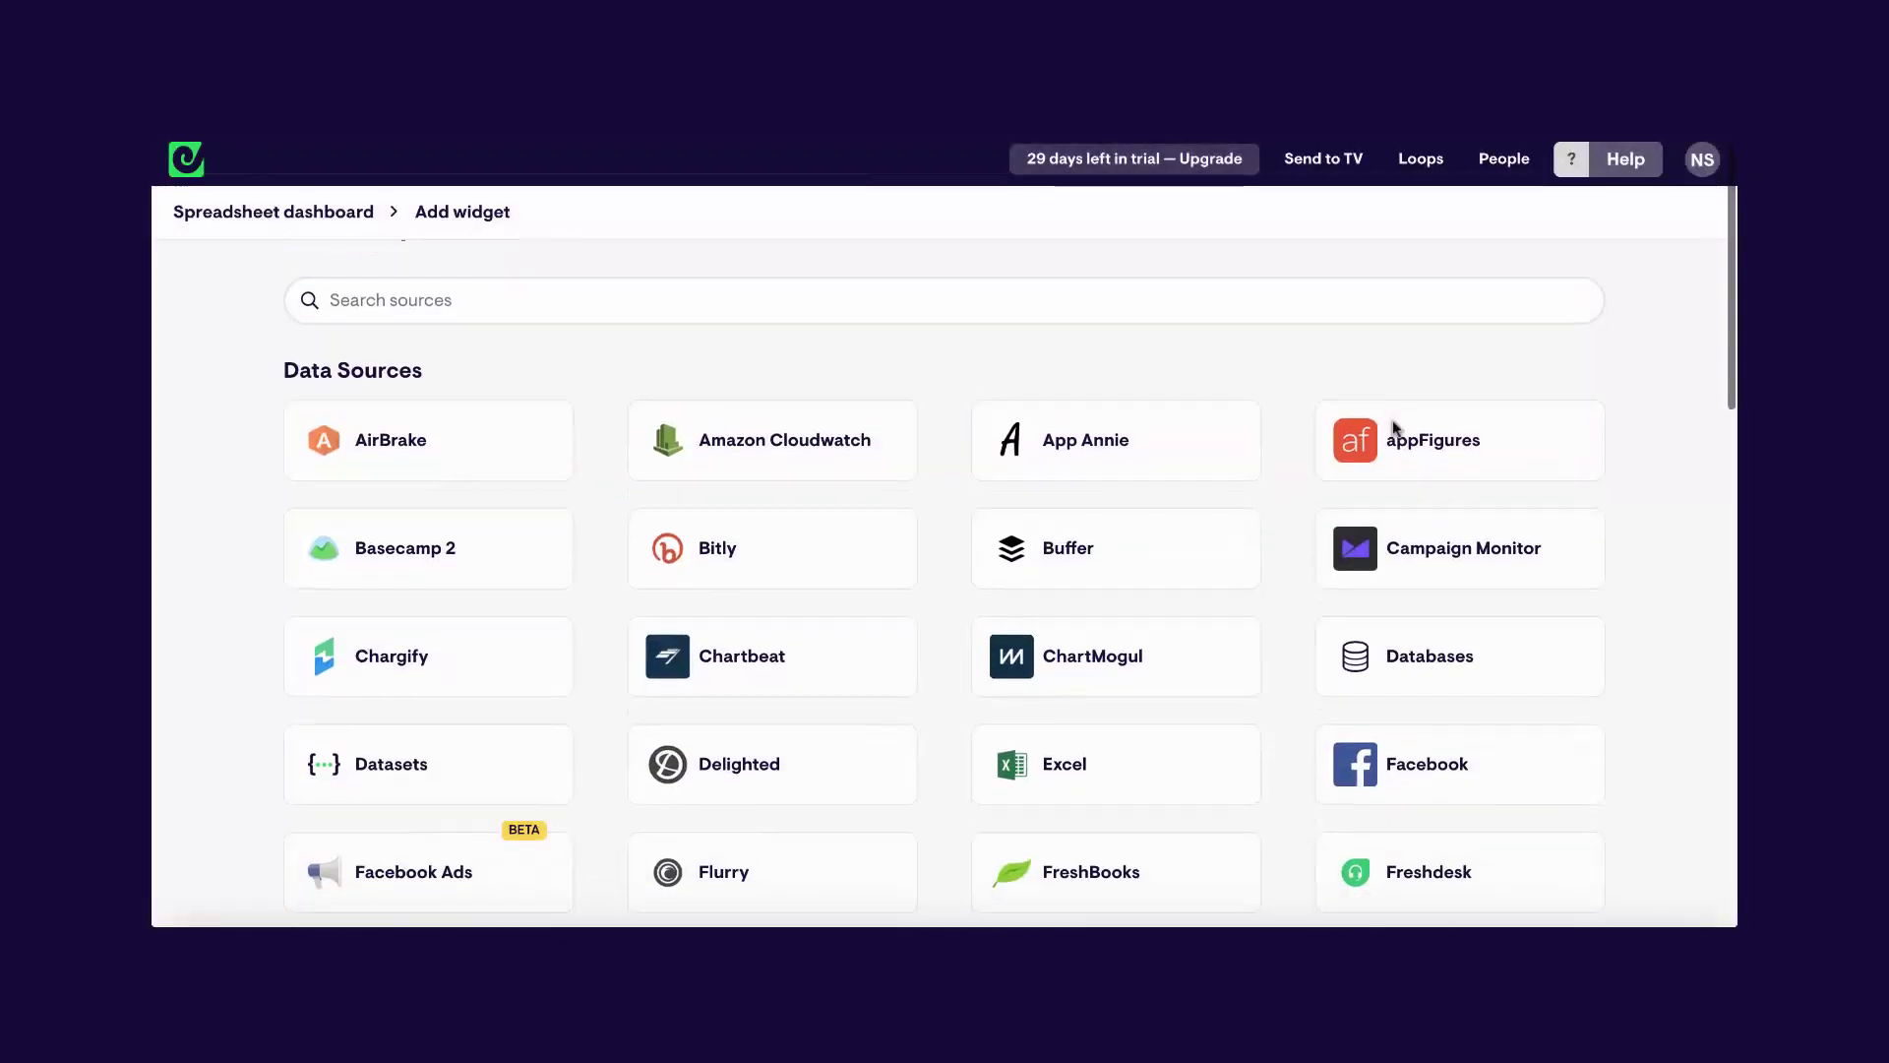
scroll(1393, 426, "down", 10)
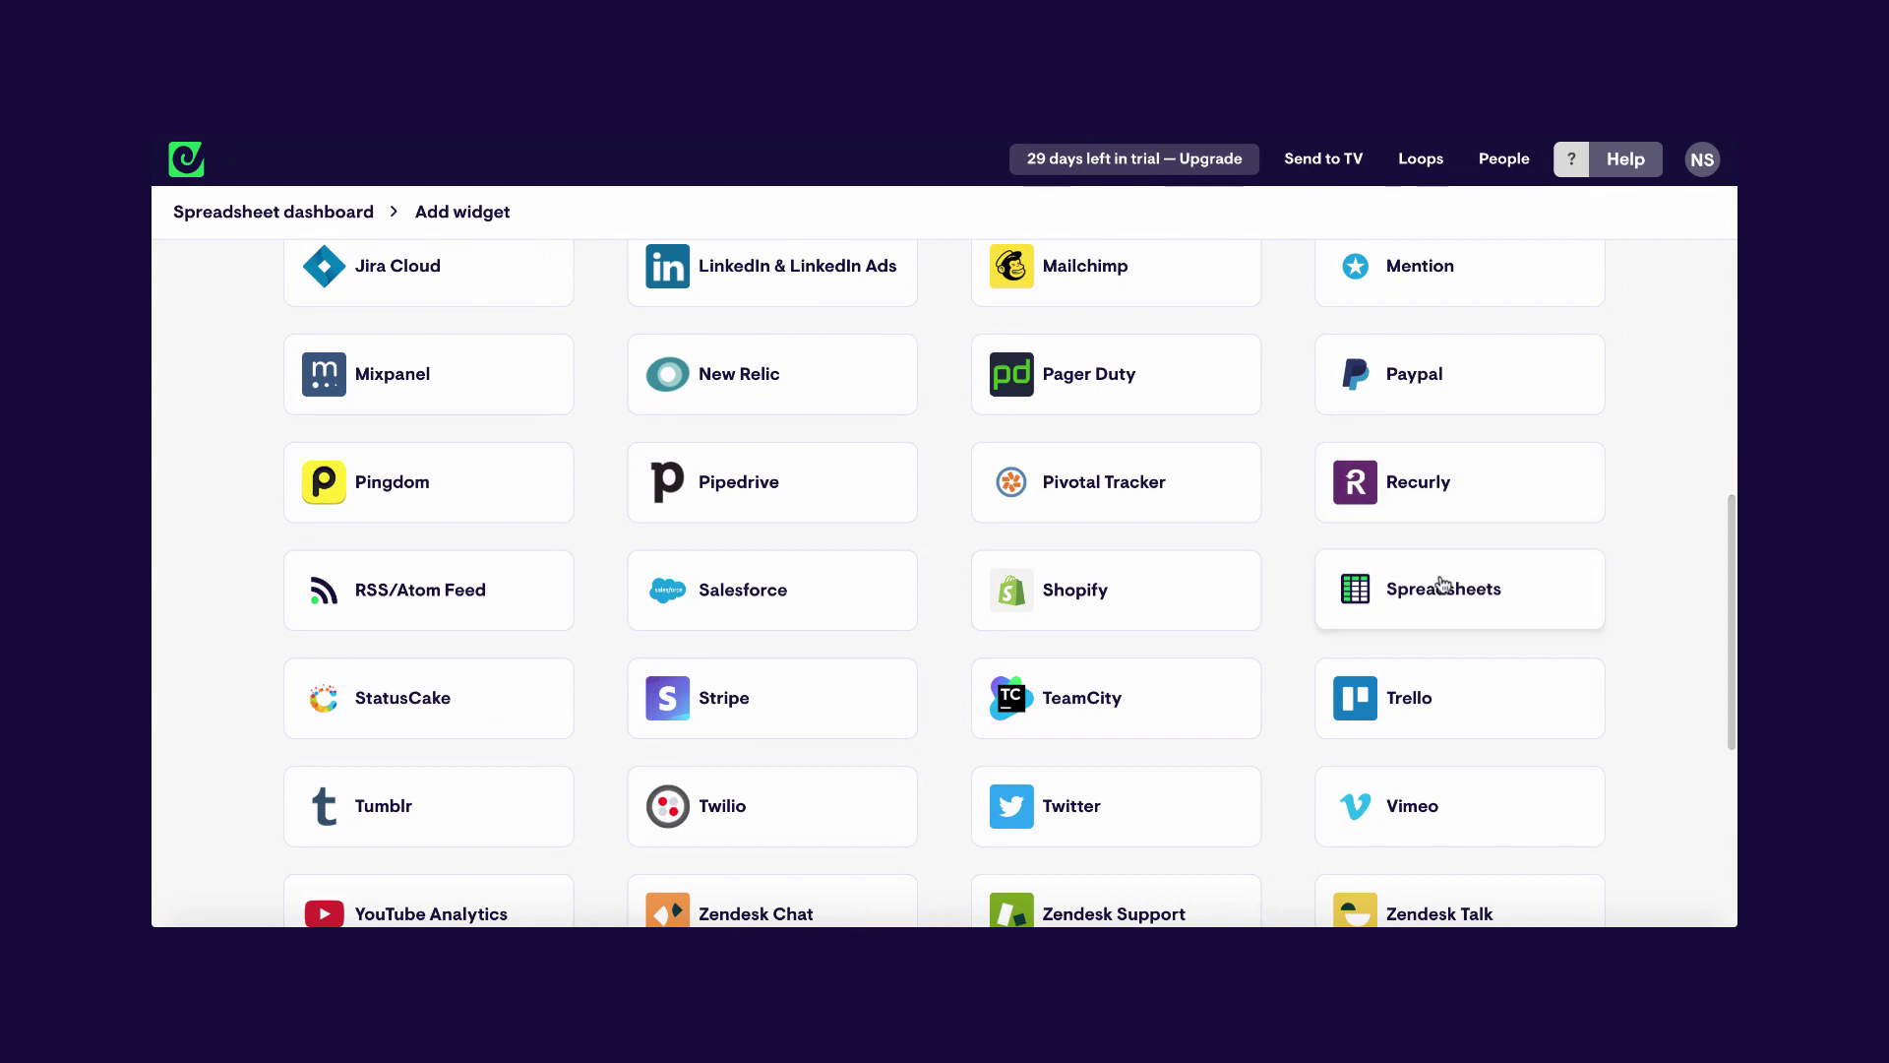
- Choose Spreadsheets as the data source and connect a Google Drive account
left_click(1442, 583)
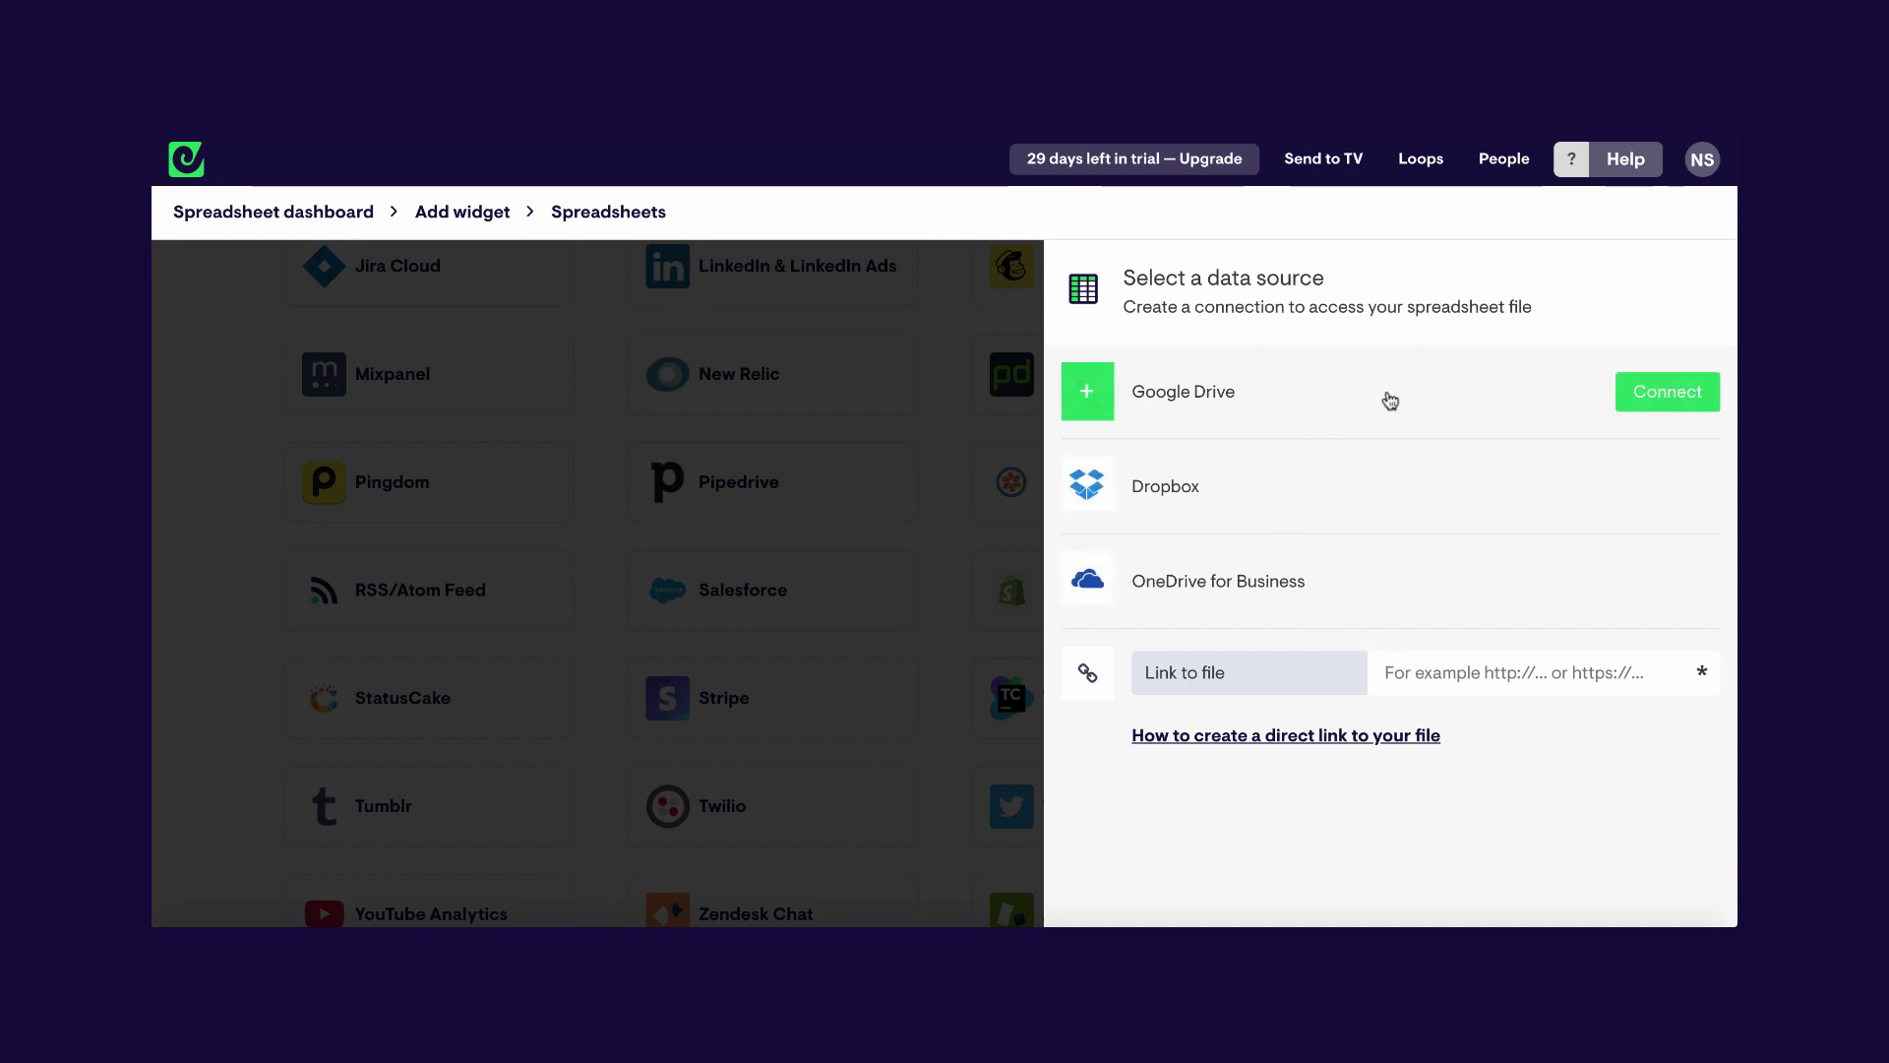
left_click(1655, 390)
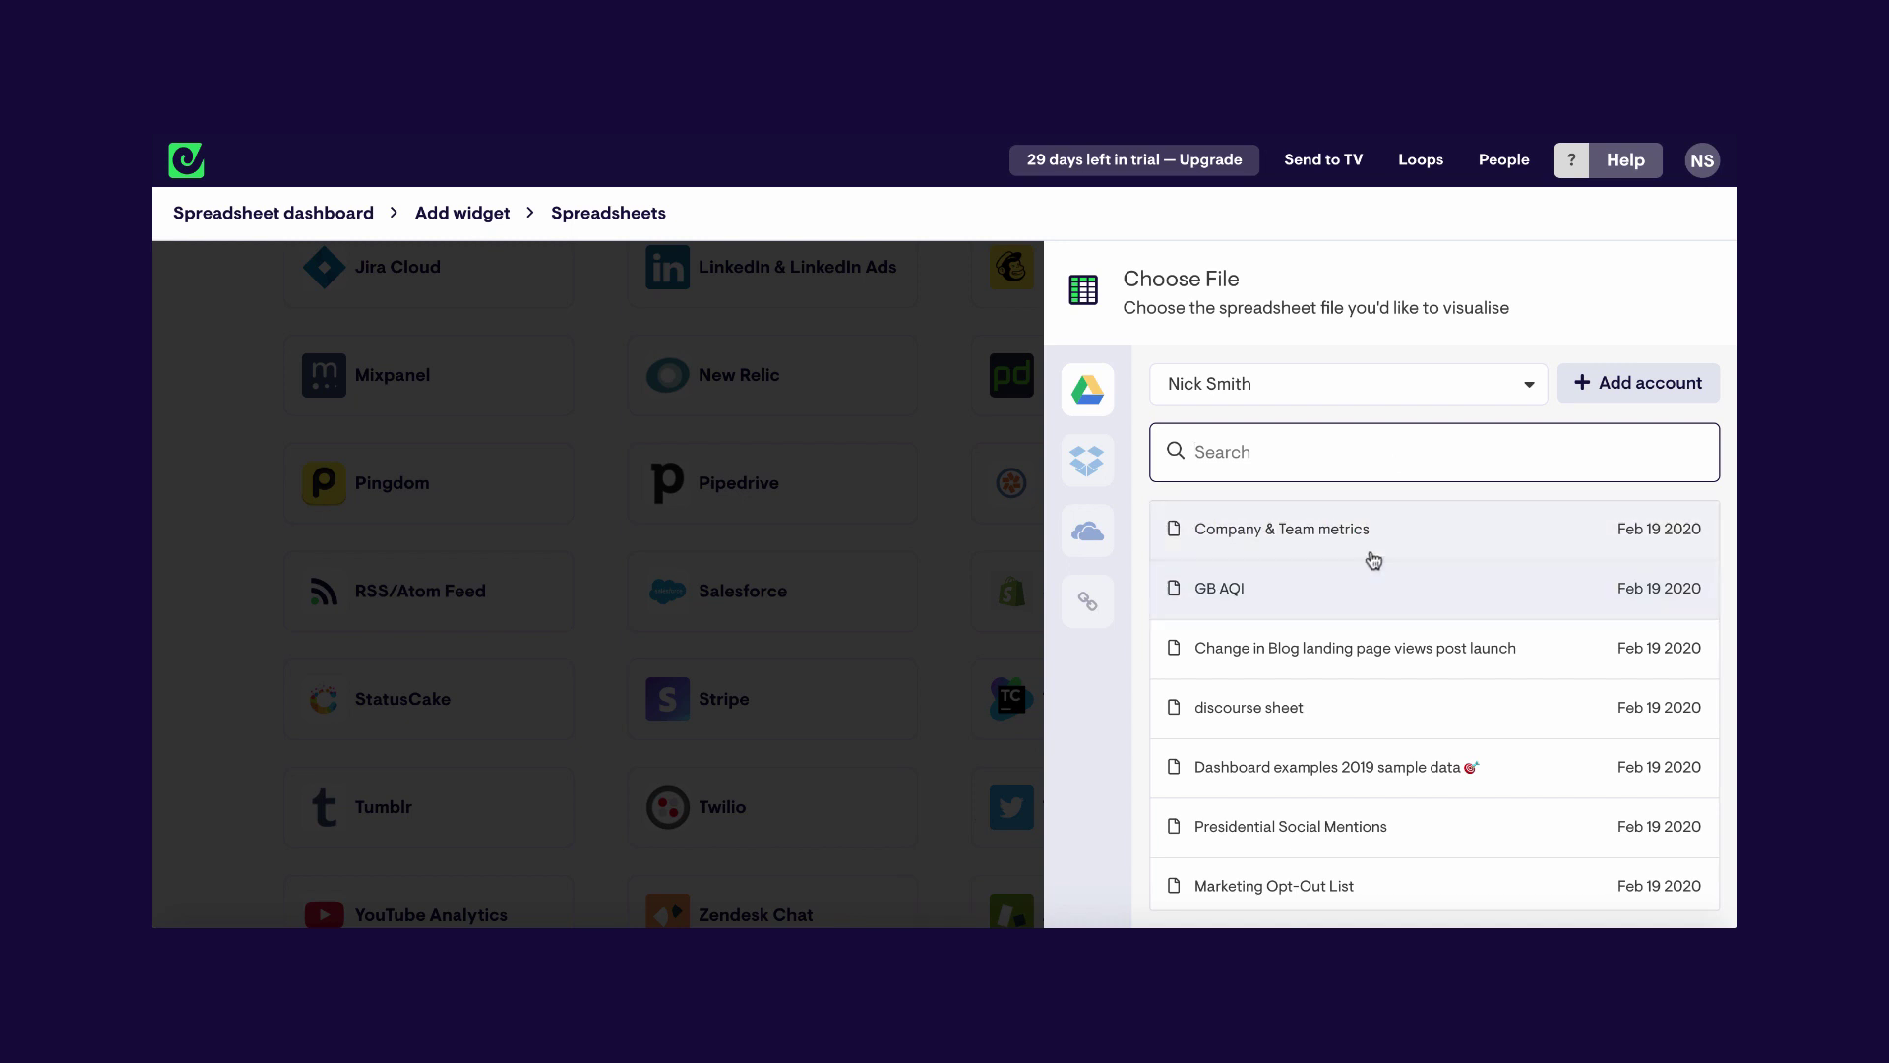
- Open the 'Company & Team metrics' spreadsheet from the Google Drive file list
left_click(1358, 522)
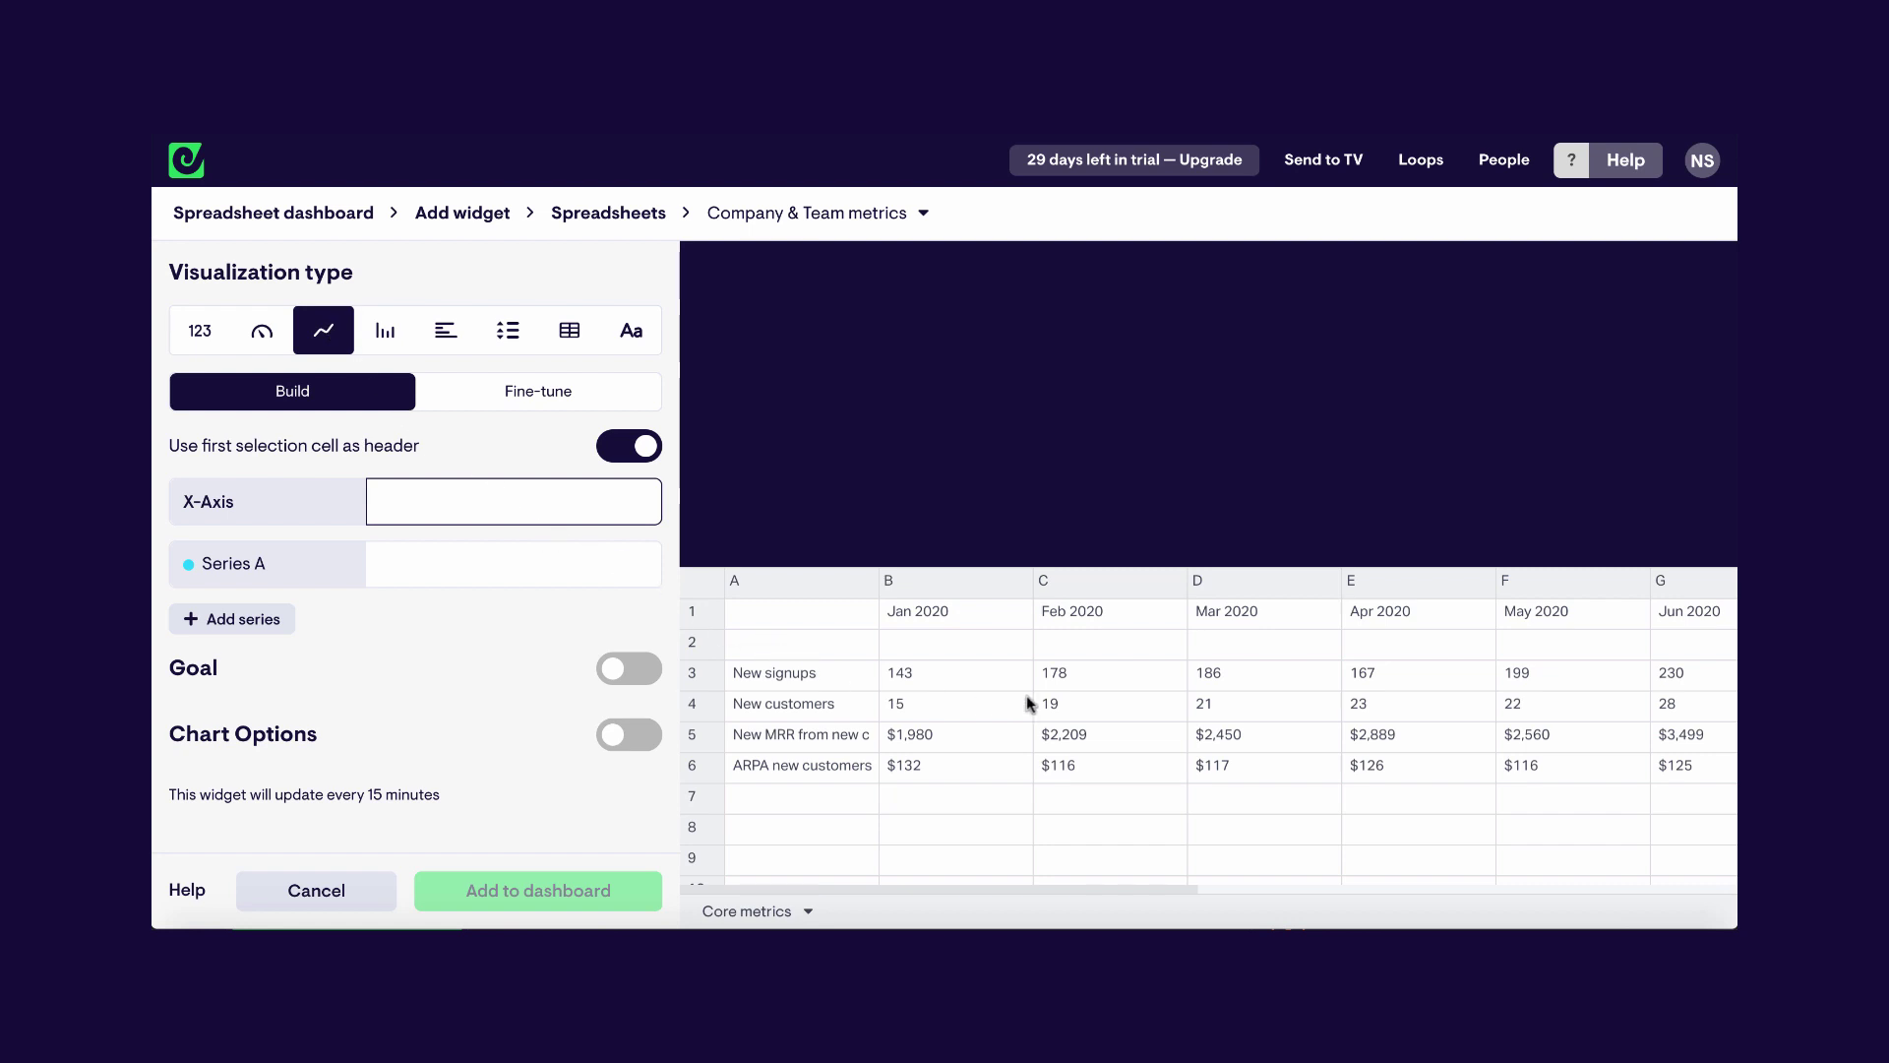
- Plot row 3's New signups as Series A against row 1's months on the X-axis
left_click(708, 609)
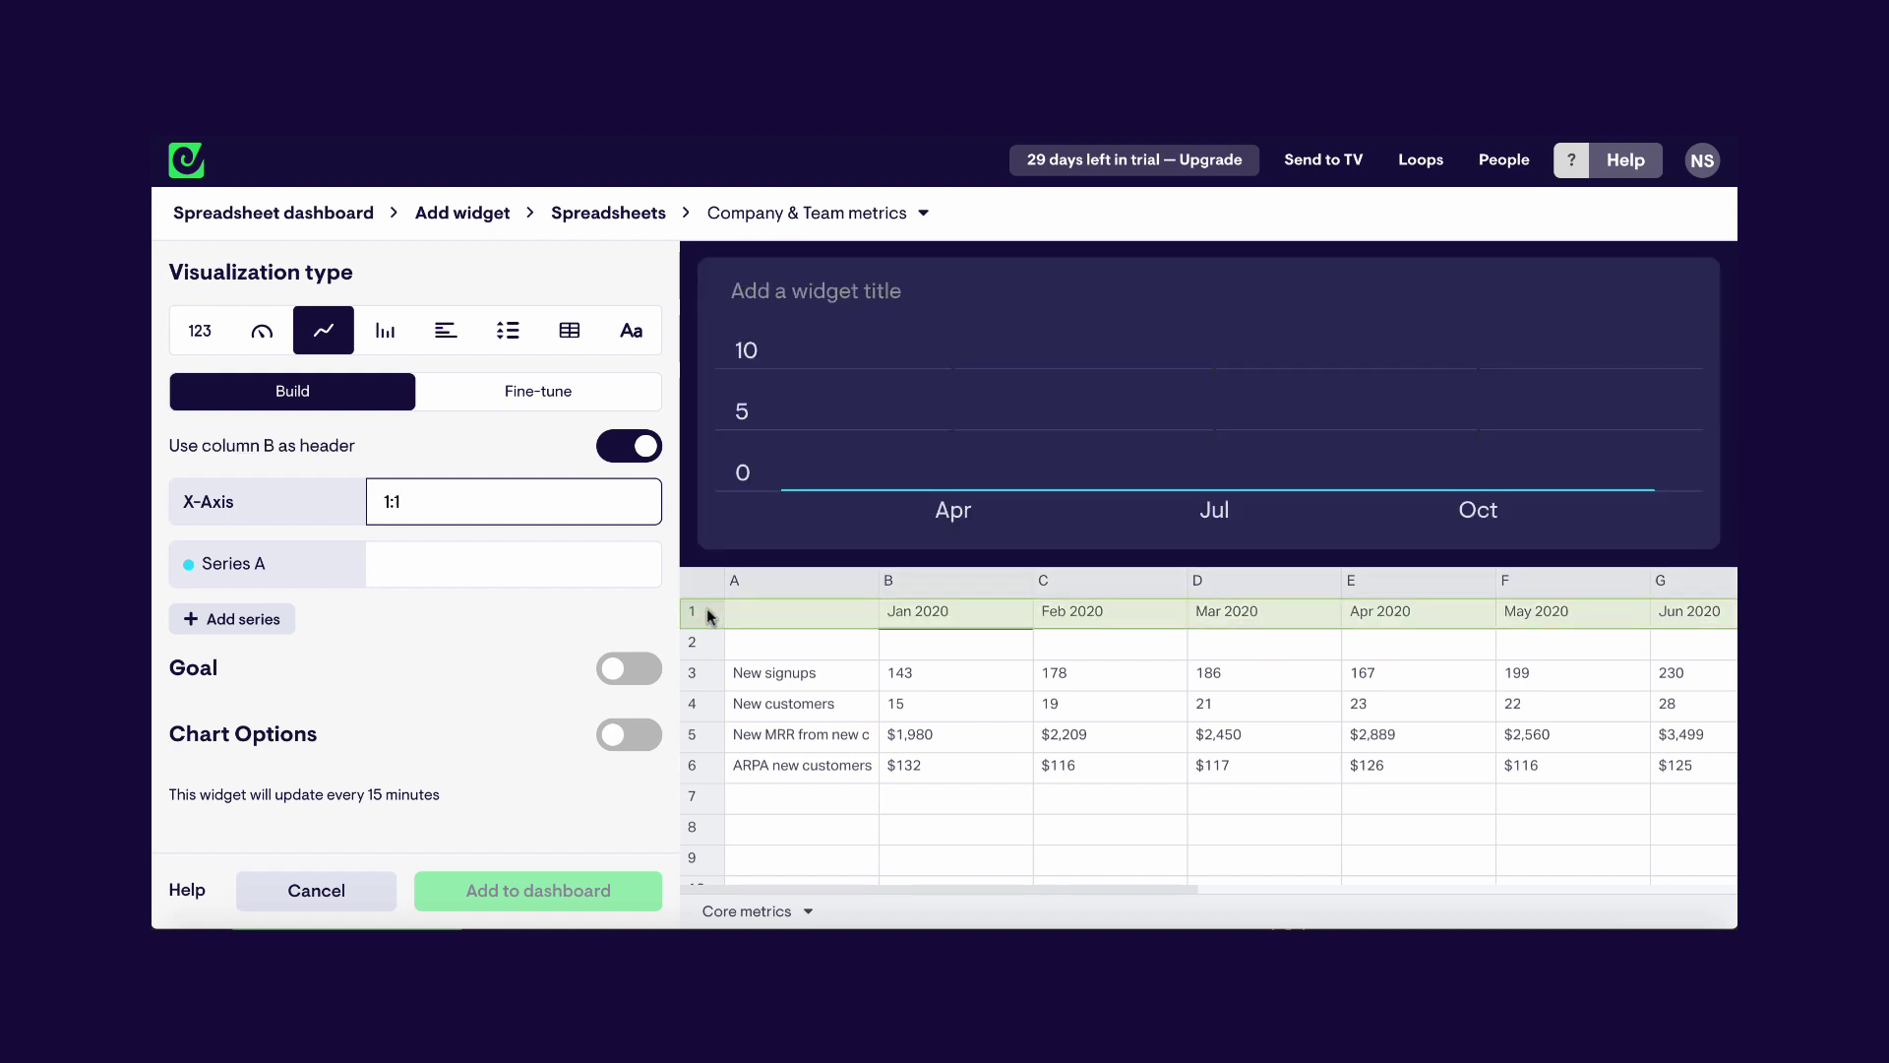
mouse_move(1080, 525)
left_click(636, 567)
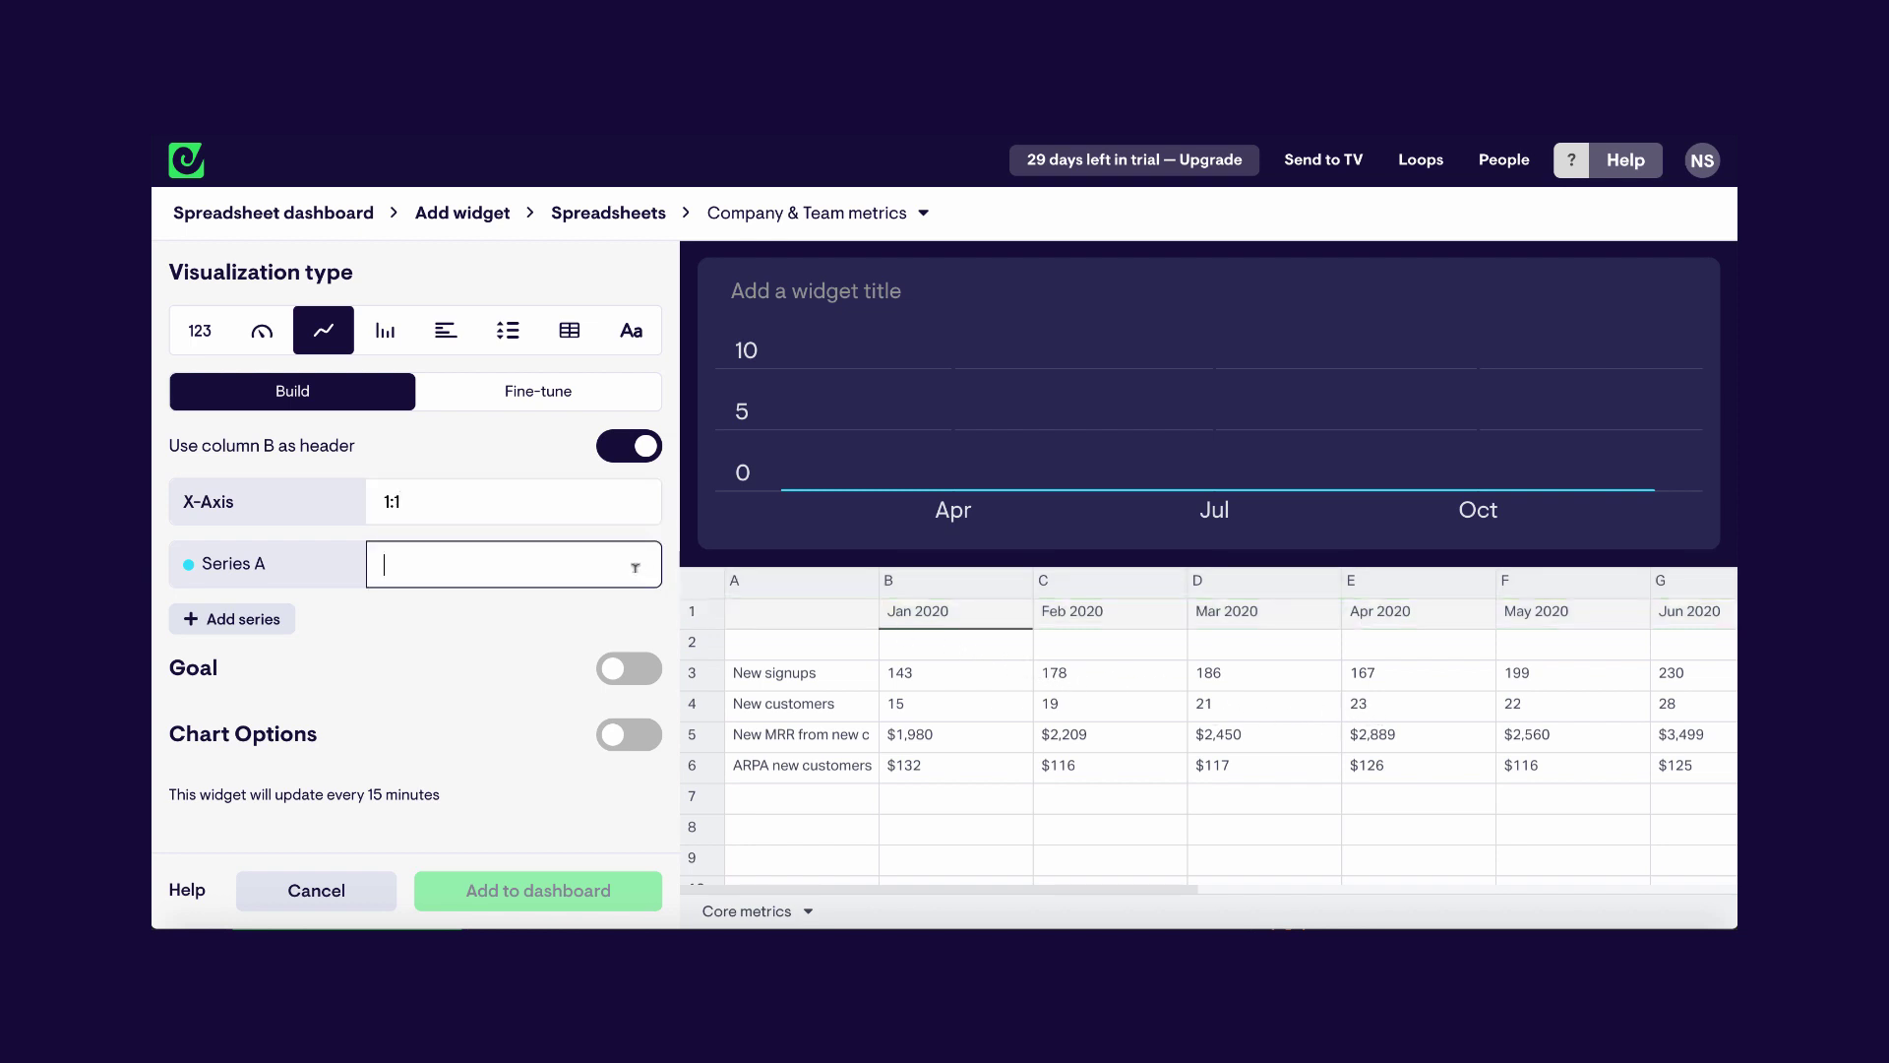
left_click(705, 677)
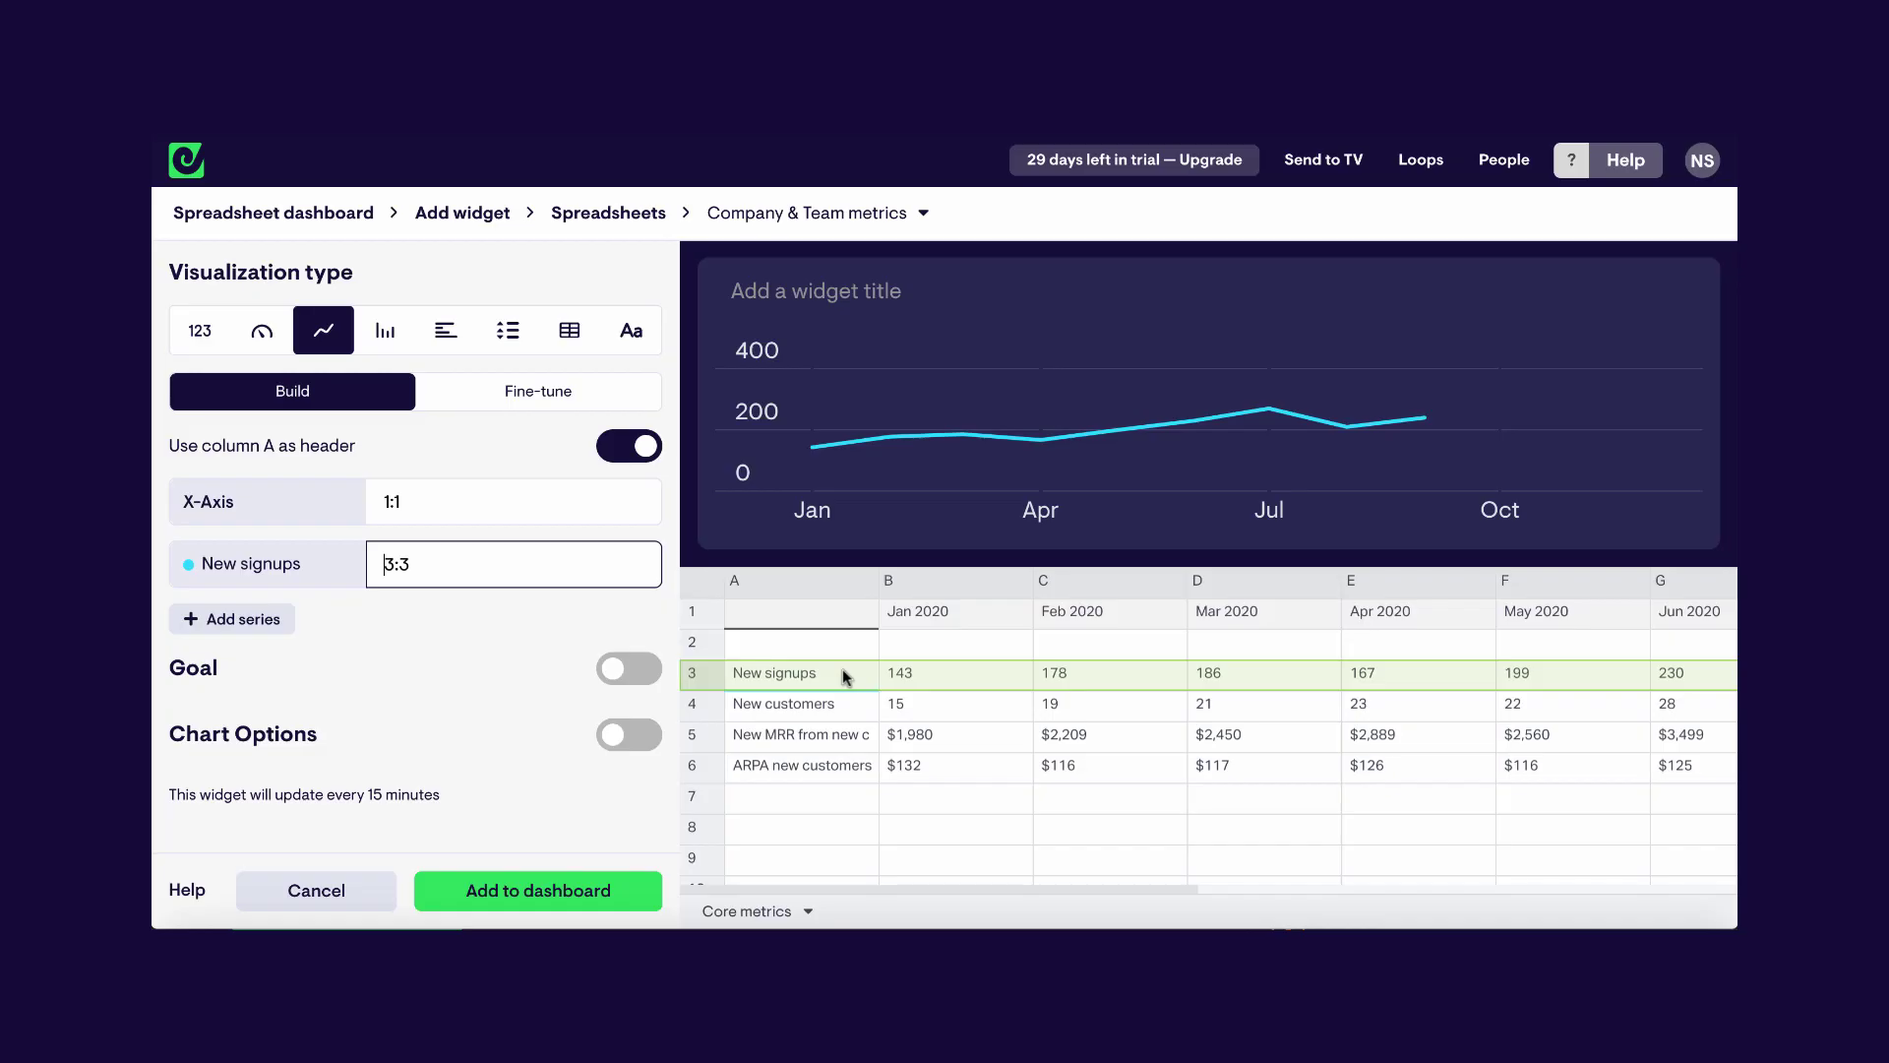
- Title the line chart widget 'New signups'
left_click(843, 293)
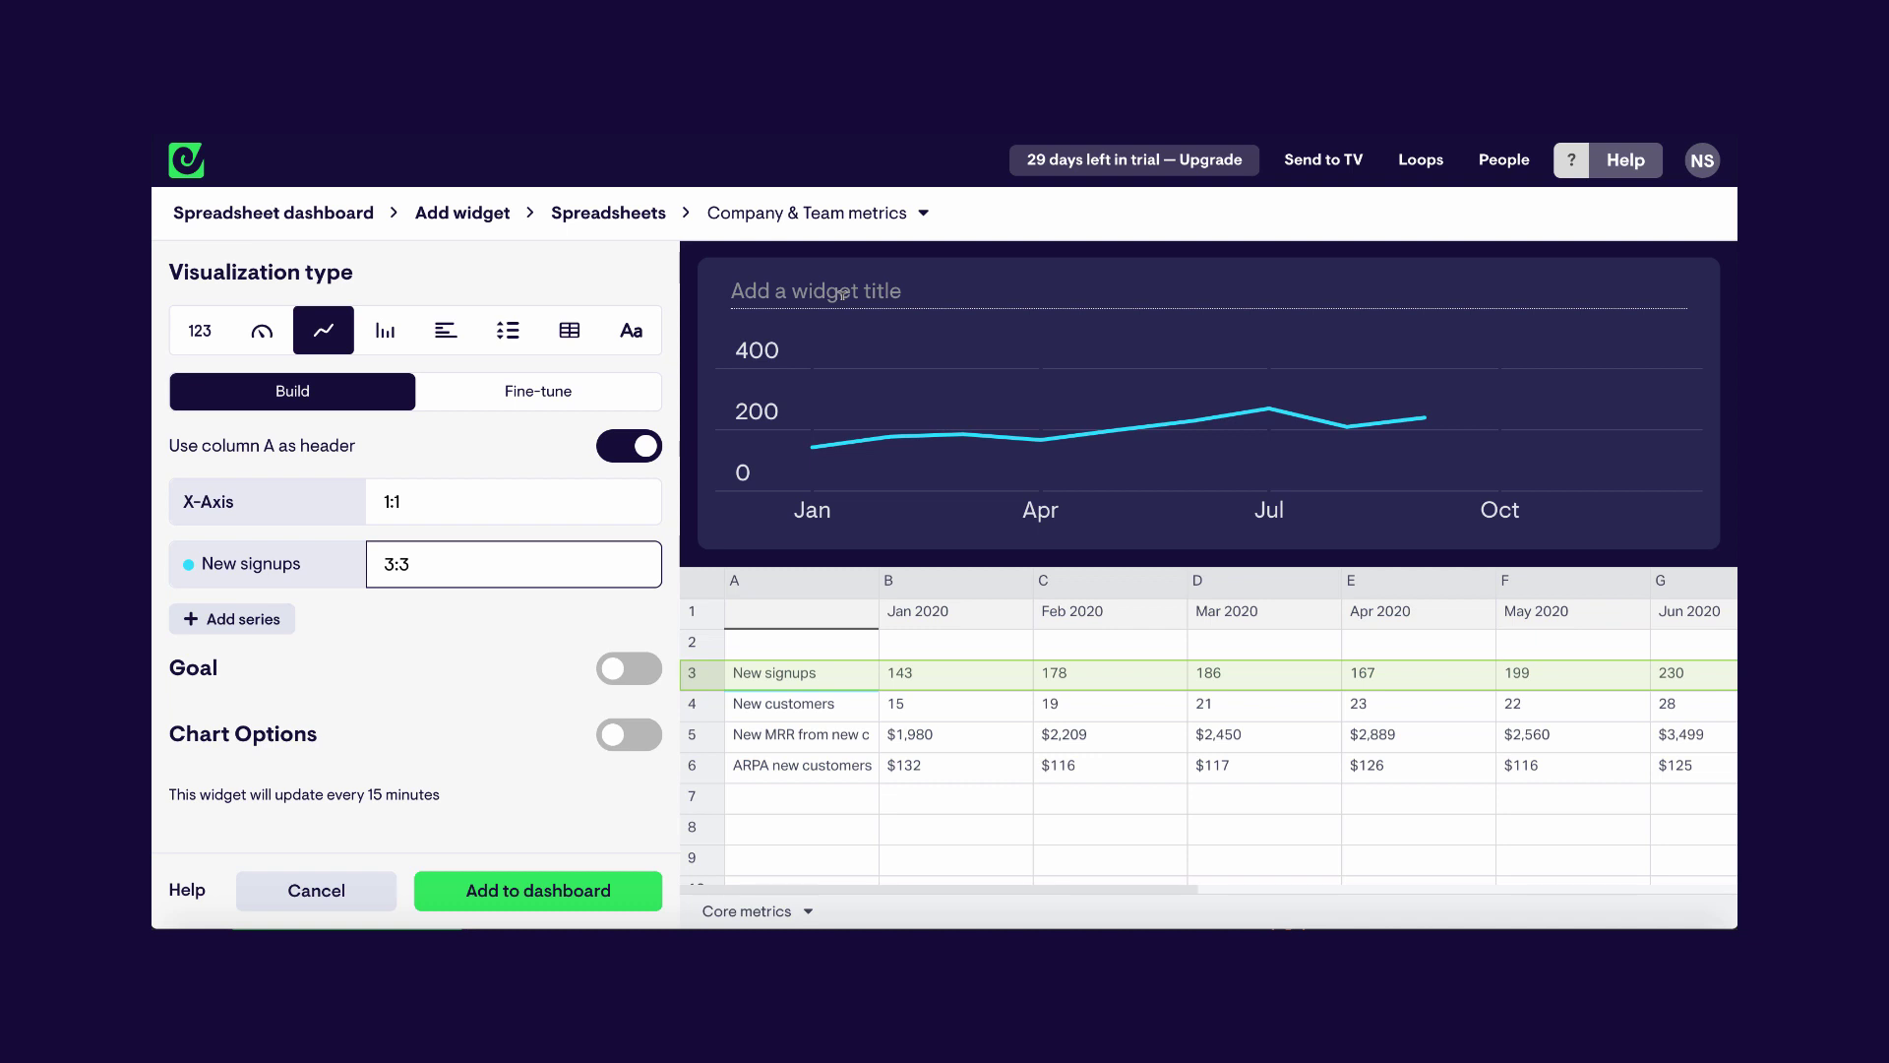
type("New signups")
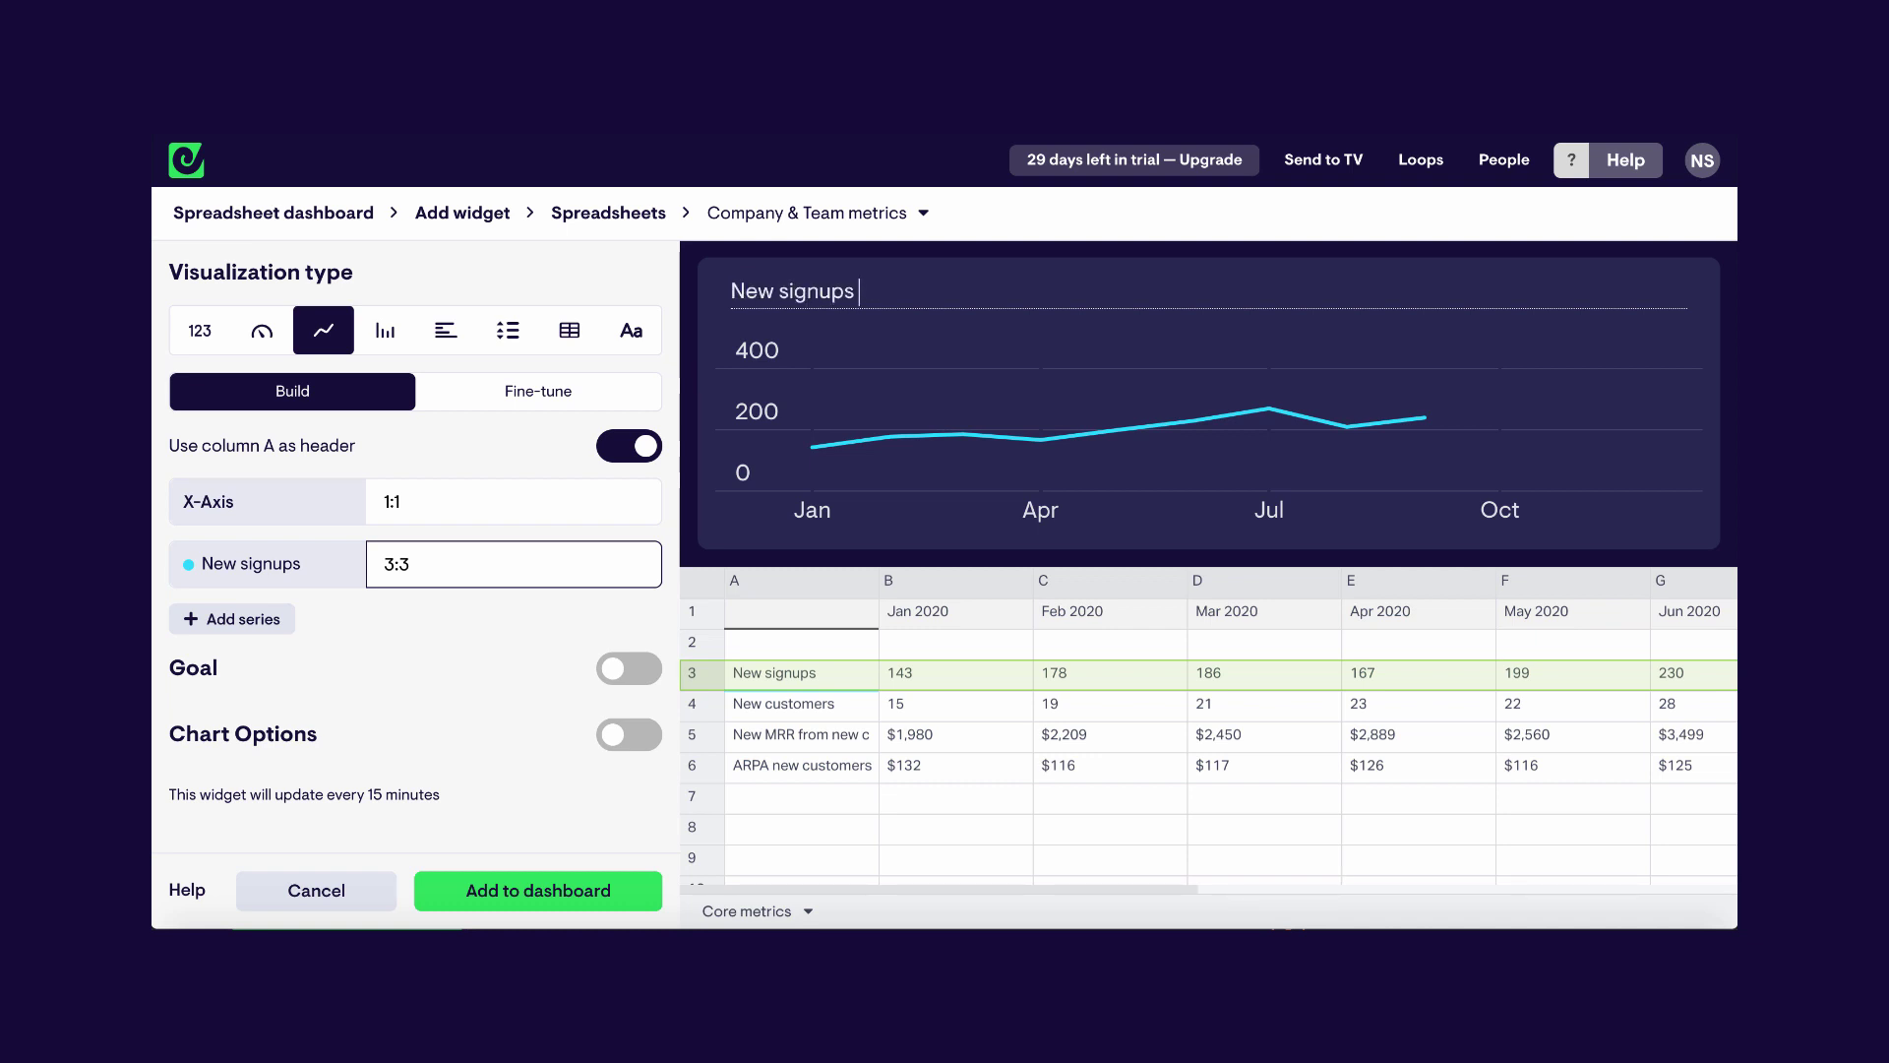
key("Tab")
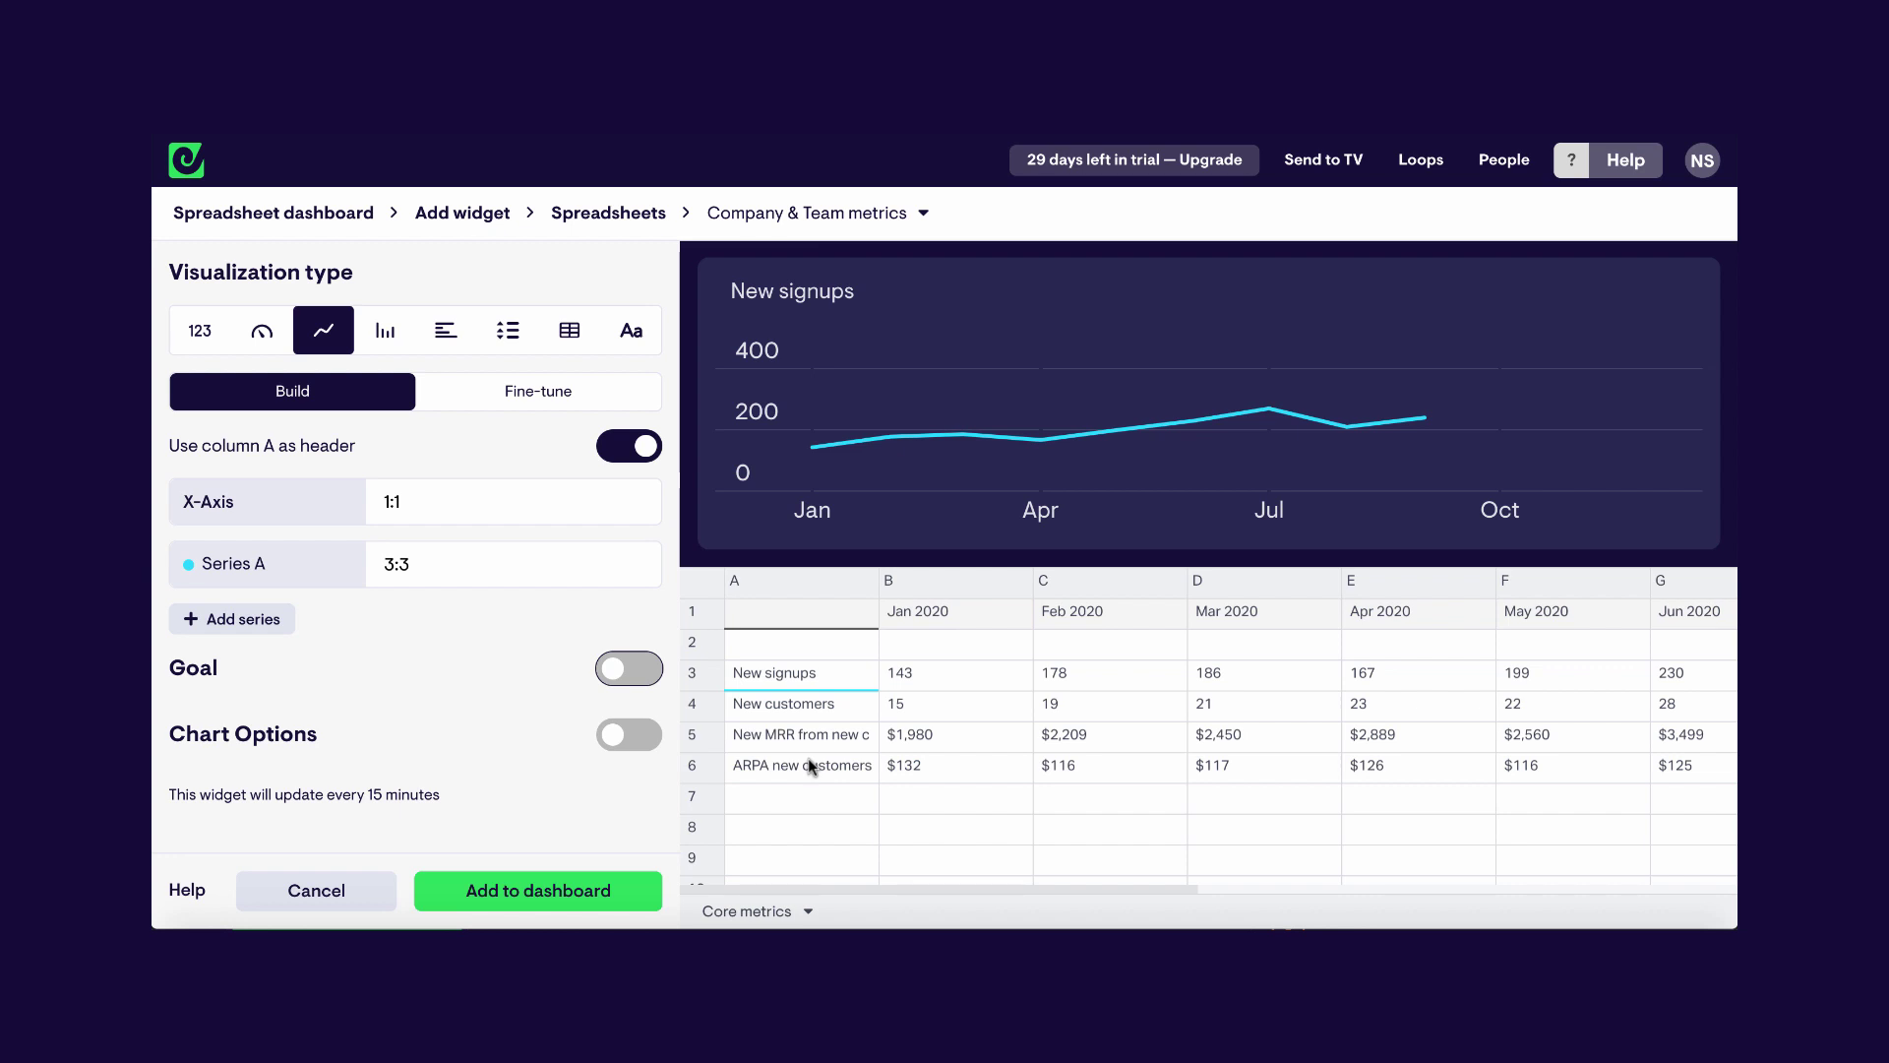
- Give the New signups chart a goal of 250 and add it to the dashboard
left_click(627, 670)
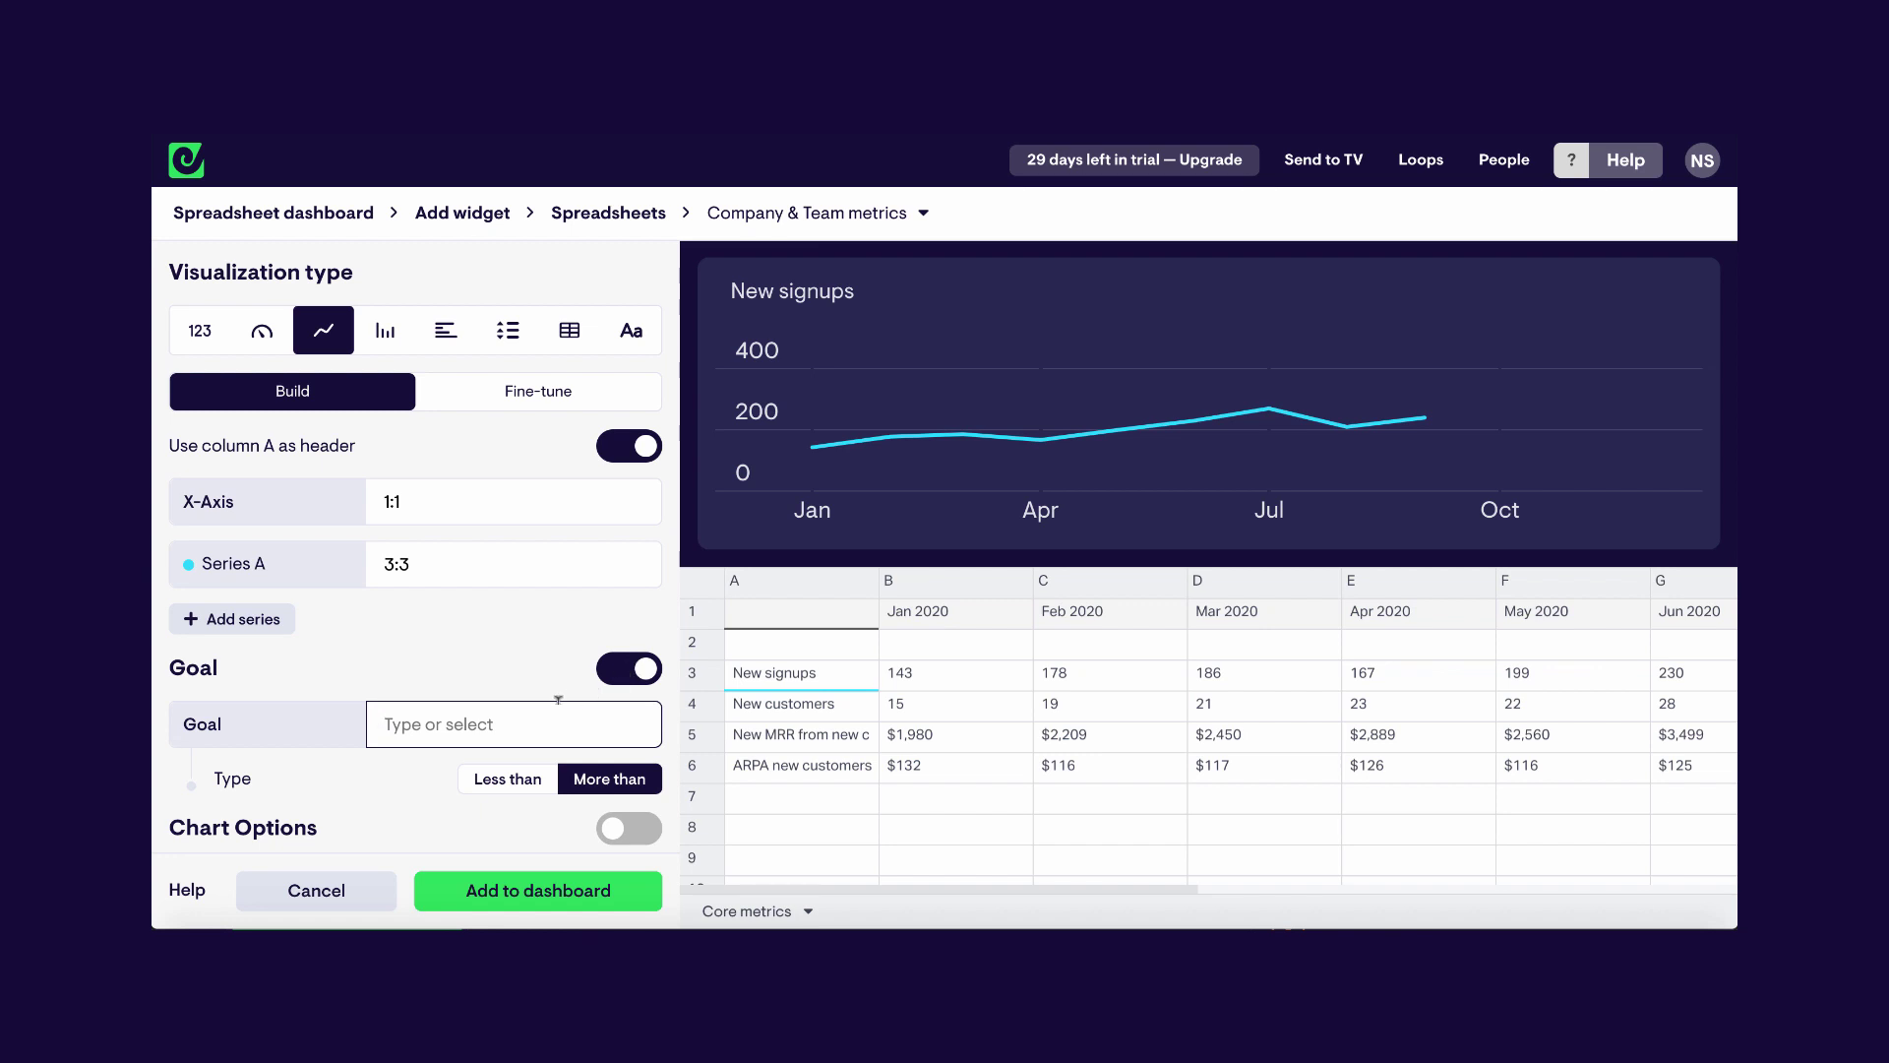
type("250")
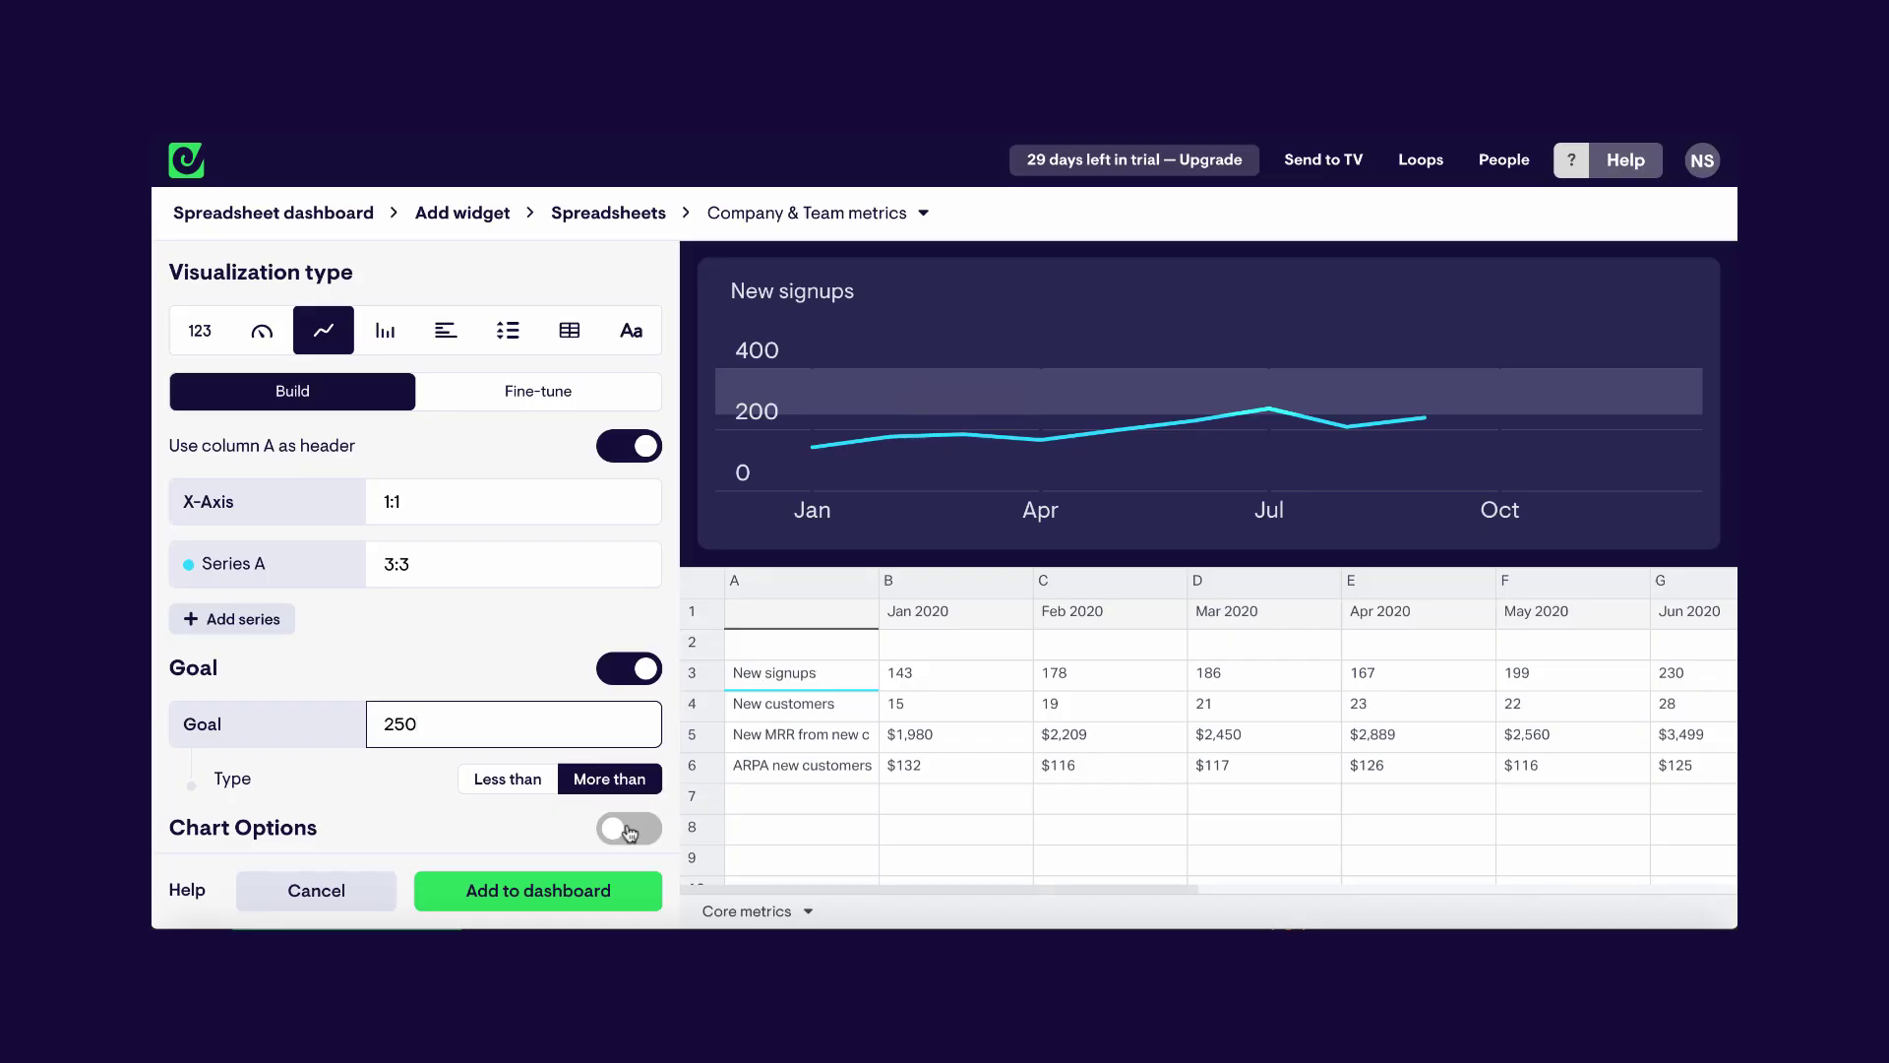
left_click(604, 888)
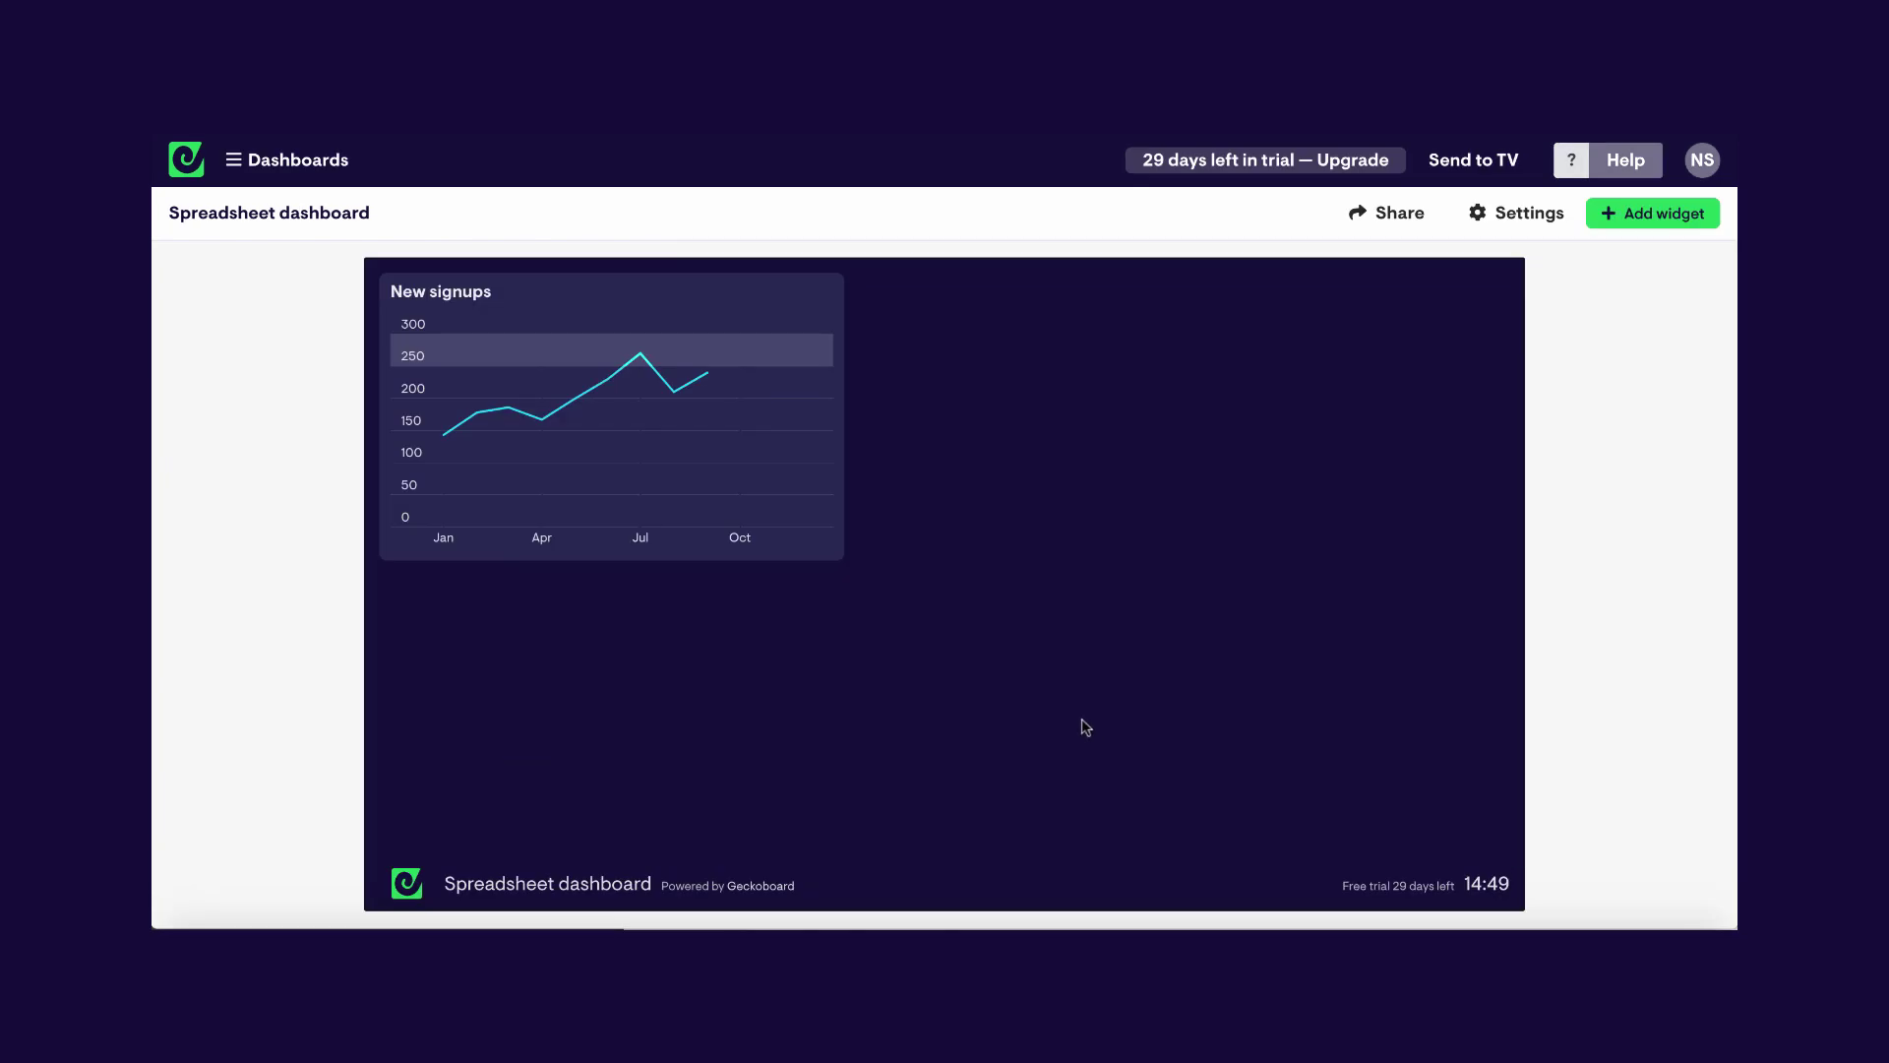
- Resize the New signups widget taller and begin adding another widget
left_click_drag(854, 572, 848, 612)
left_click_drag(667, 509, 640, 476)
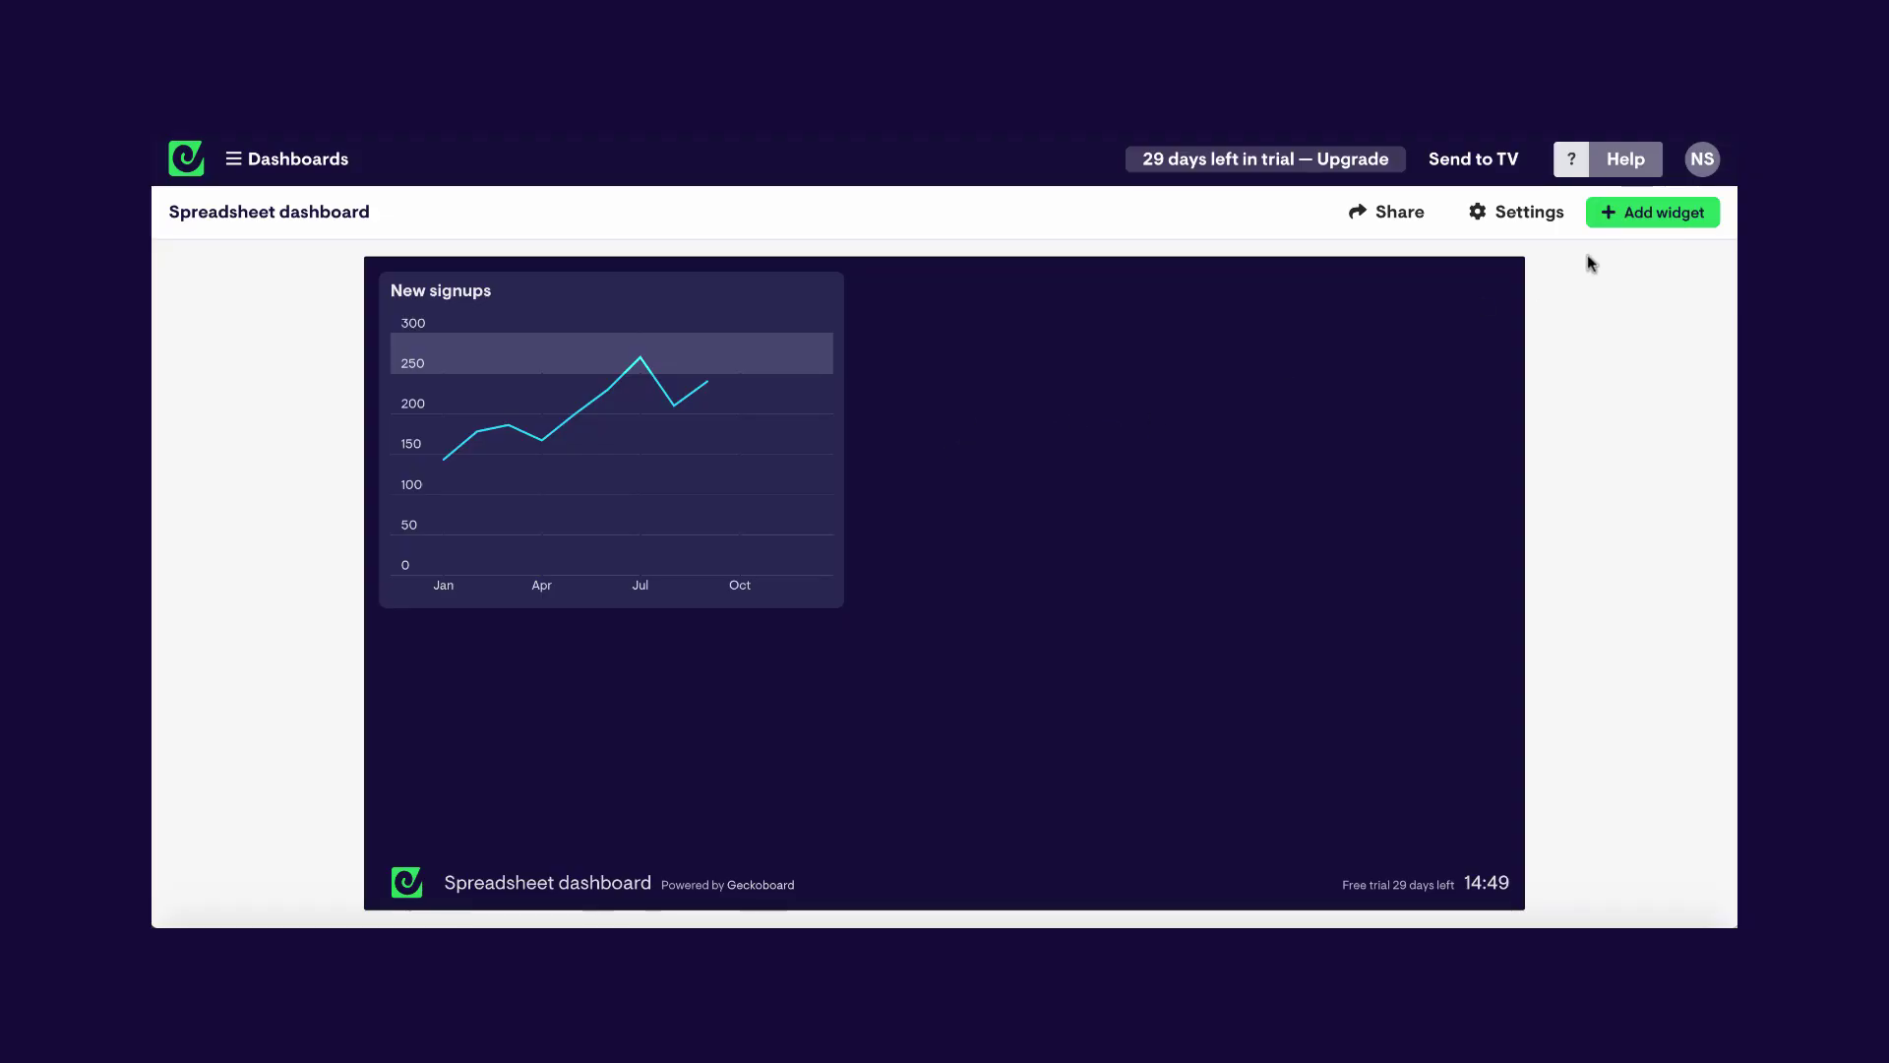
left_click(1656, 217)
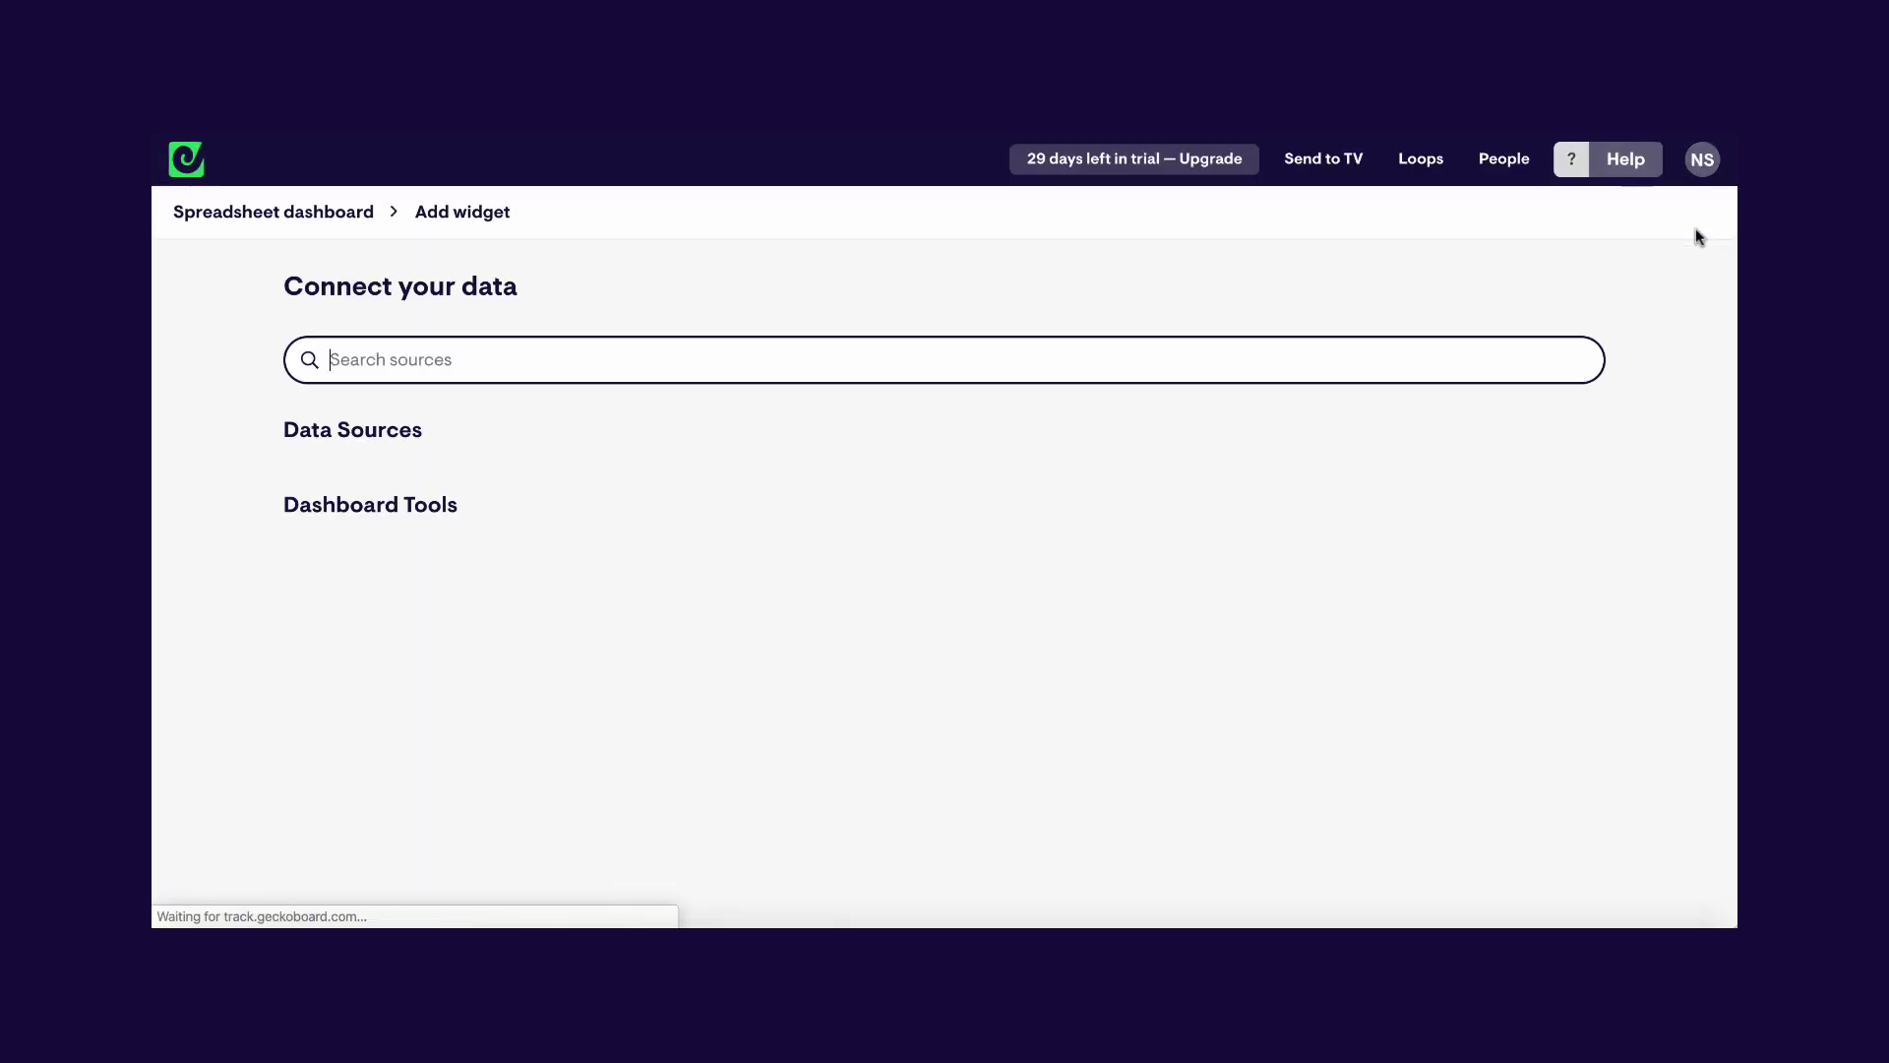
- Load the 'Company & Team metrics' spreadsheet from Spreadsheets for the second widget
left_click(423, 527)
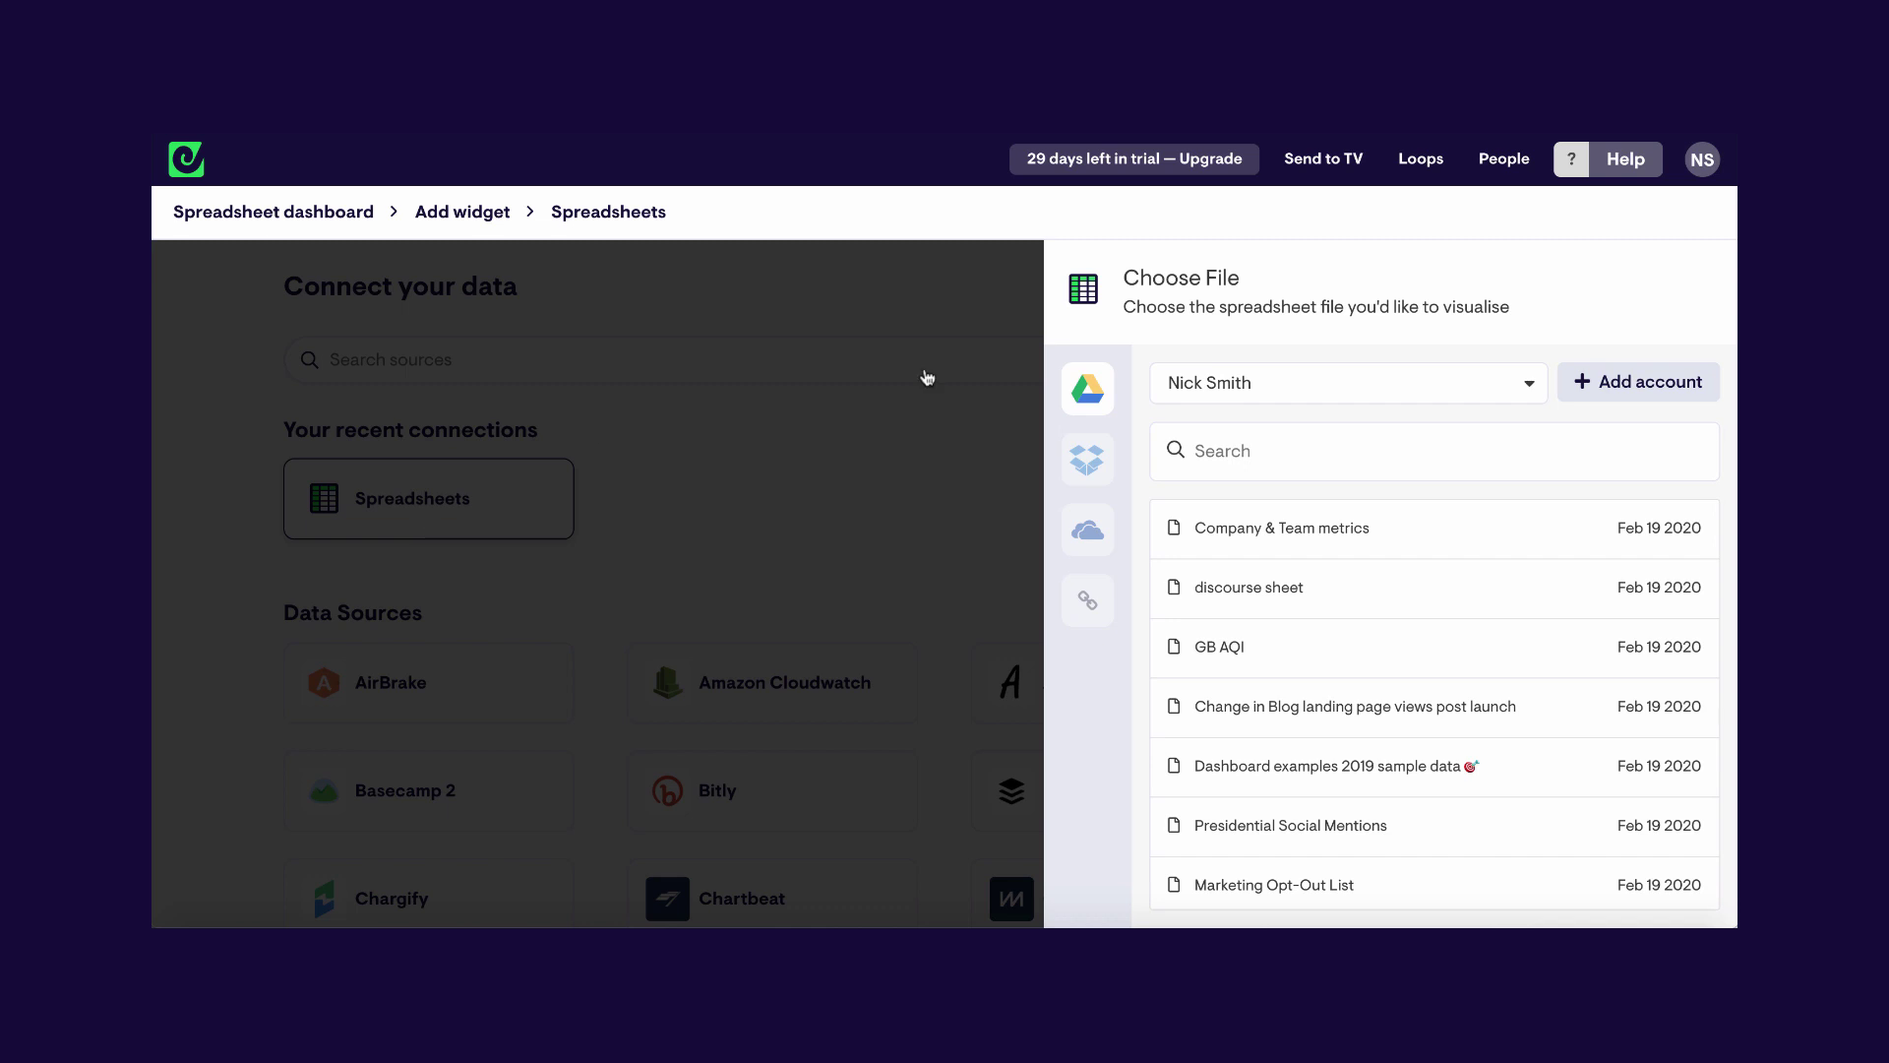
left_click(1481, 536)
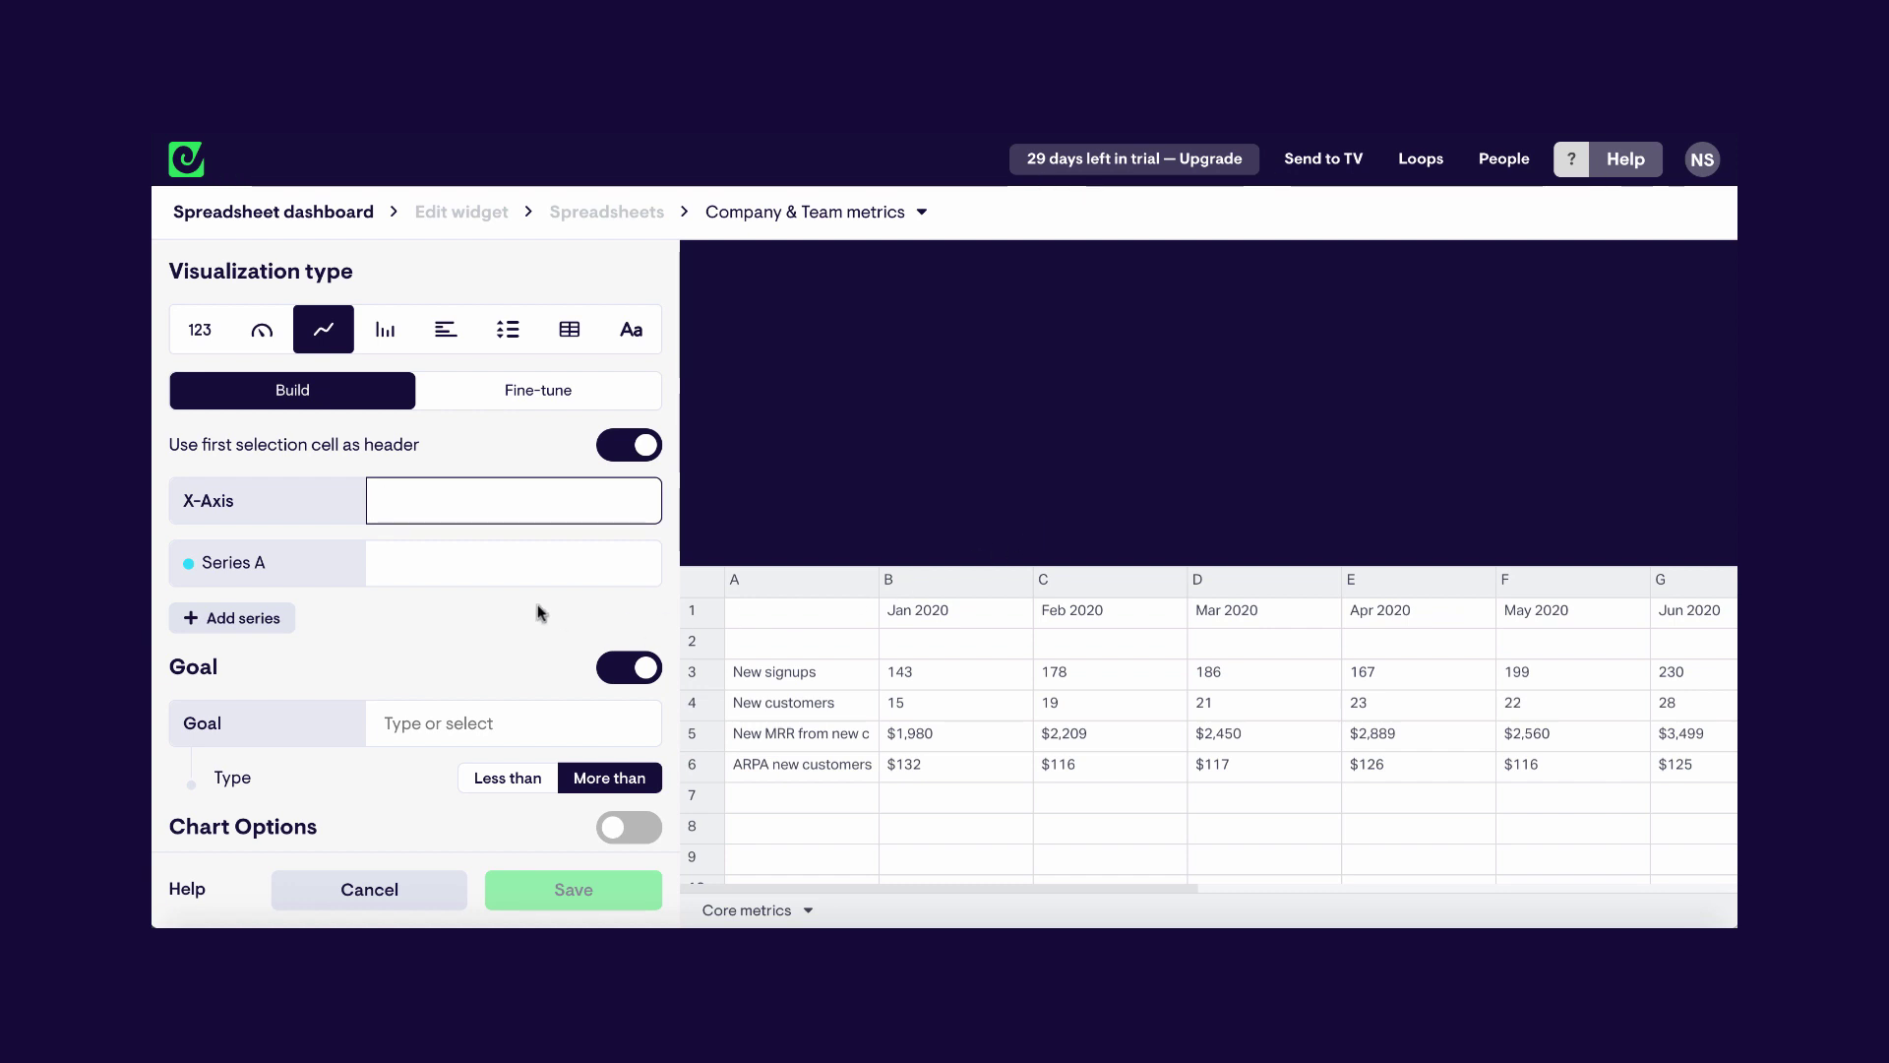
- Make a number widget from the September value in J4, titled 'New customers'
left_click(200, 335)
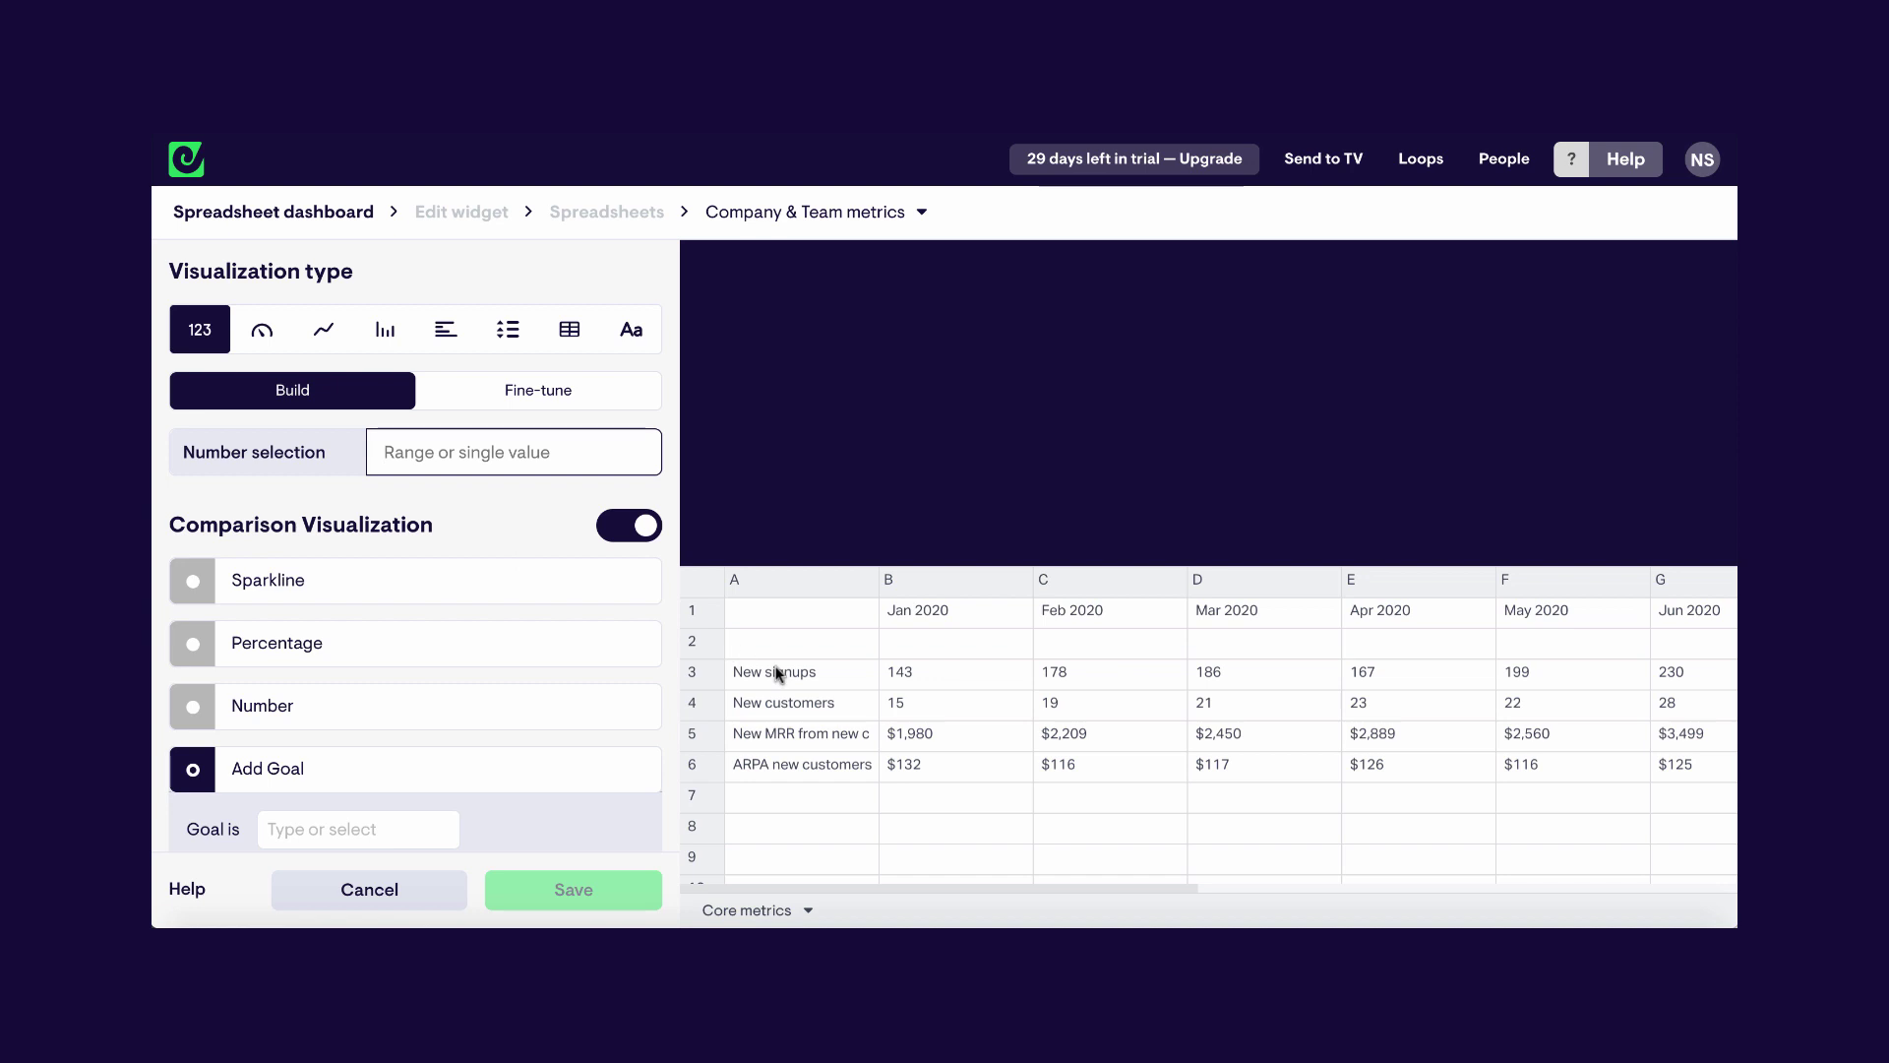
scroll(1160, 711, "right", 2)
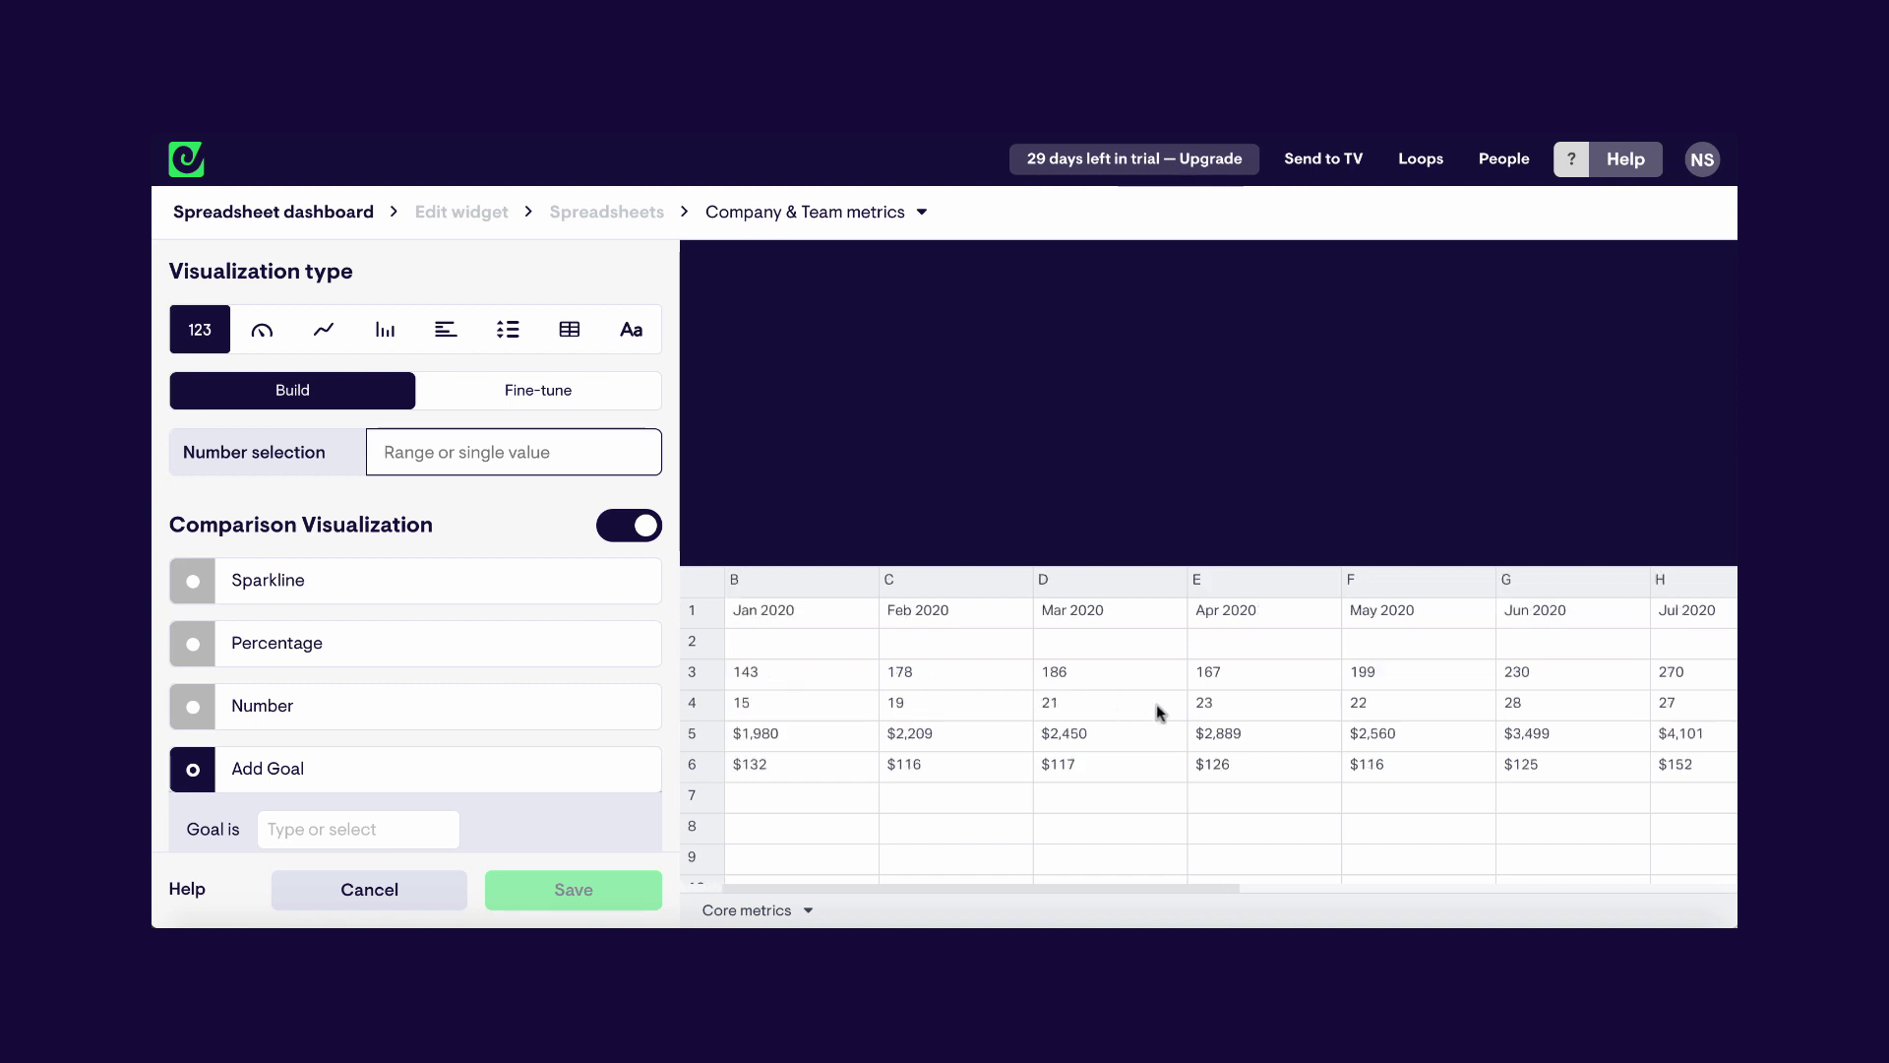
scroll(1160, 711, "right", 8)
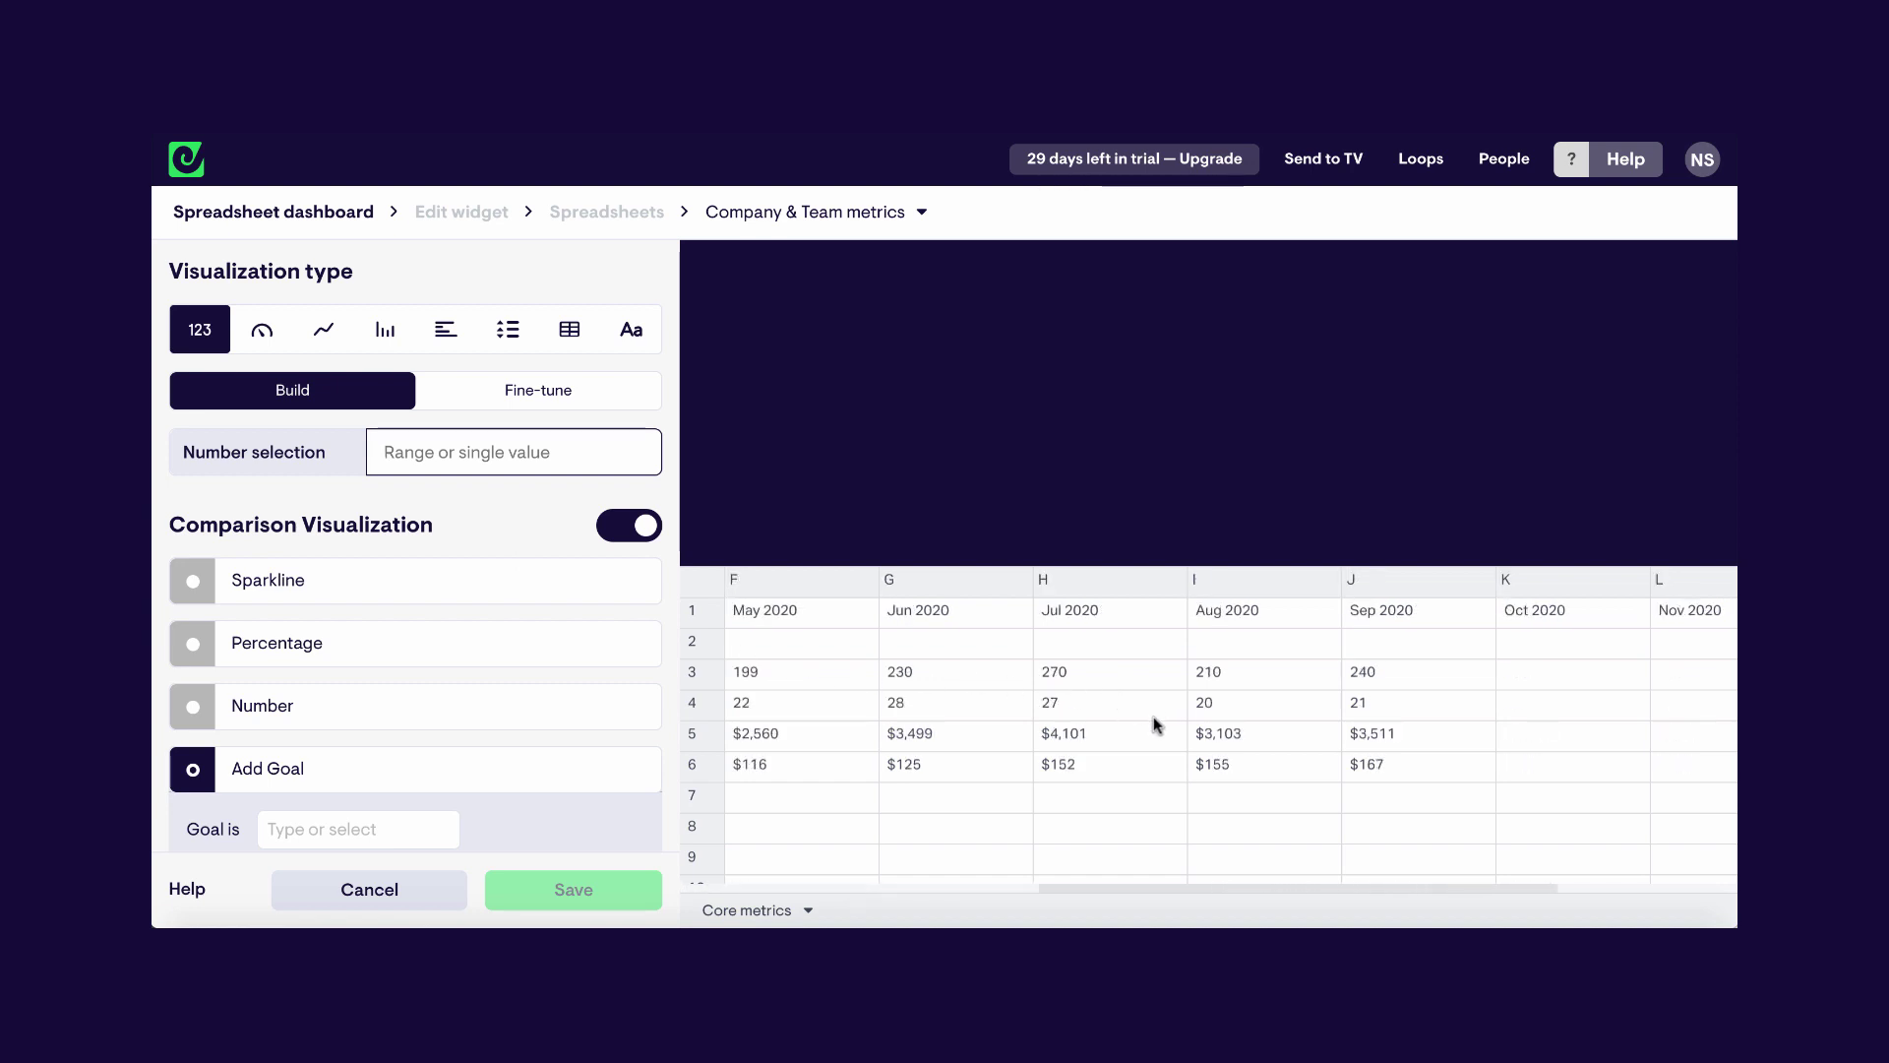
left_click(1377, 699)
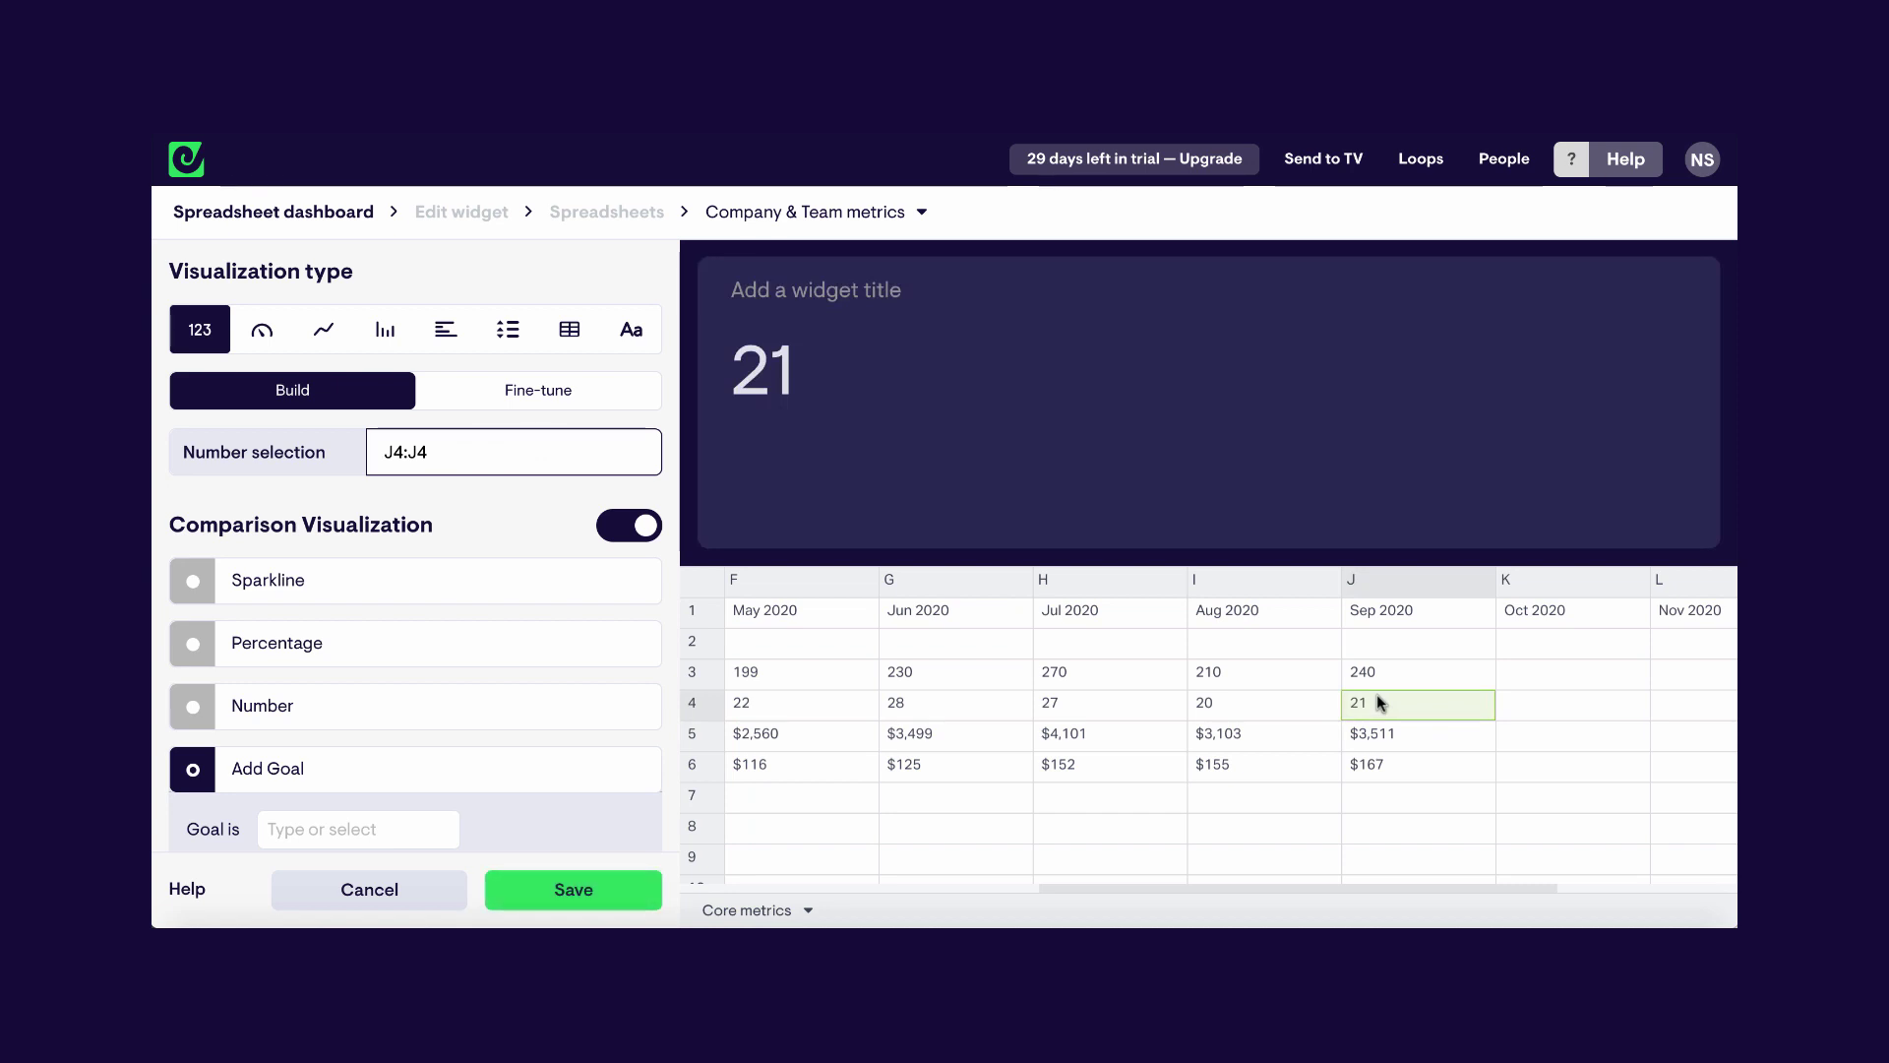
left_click(779, 300)
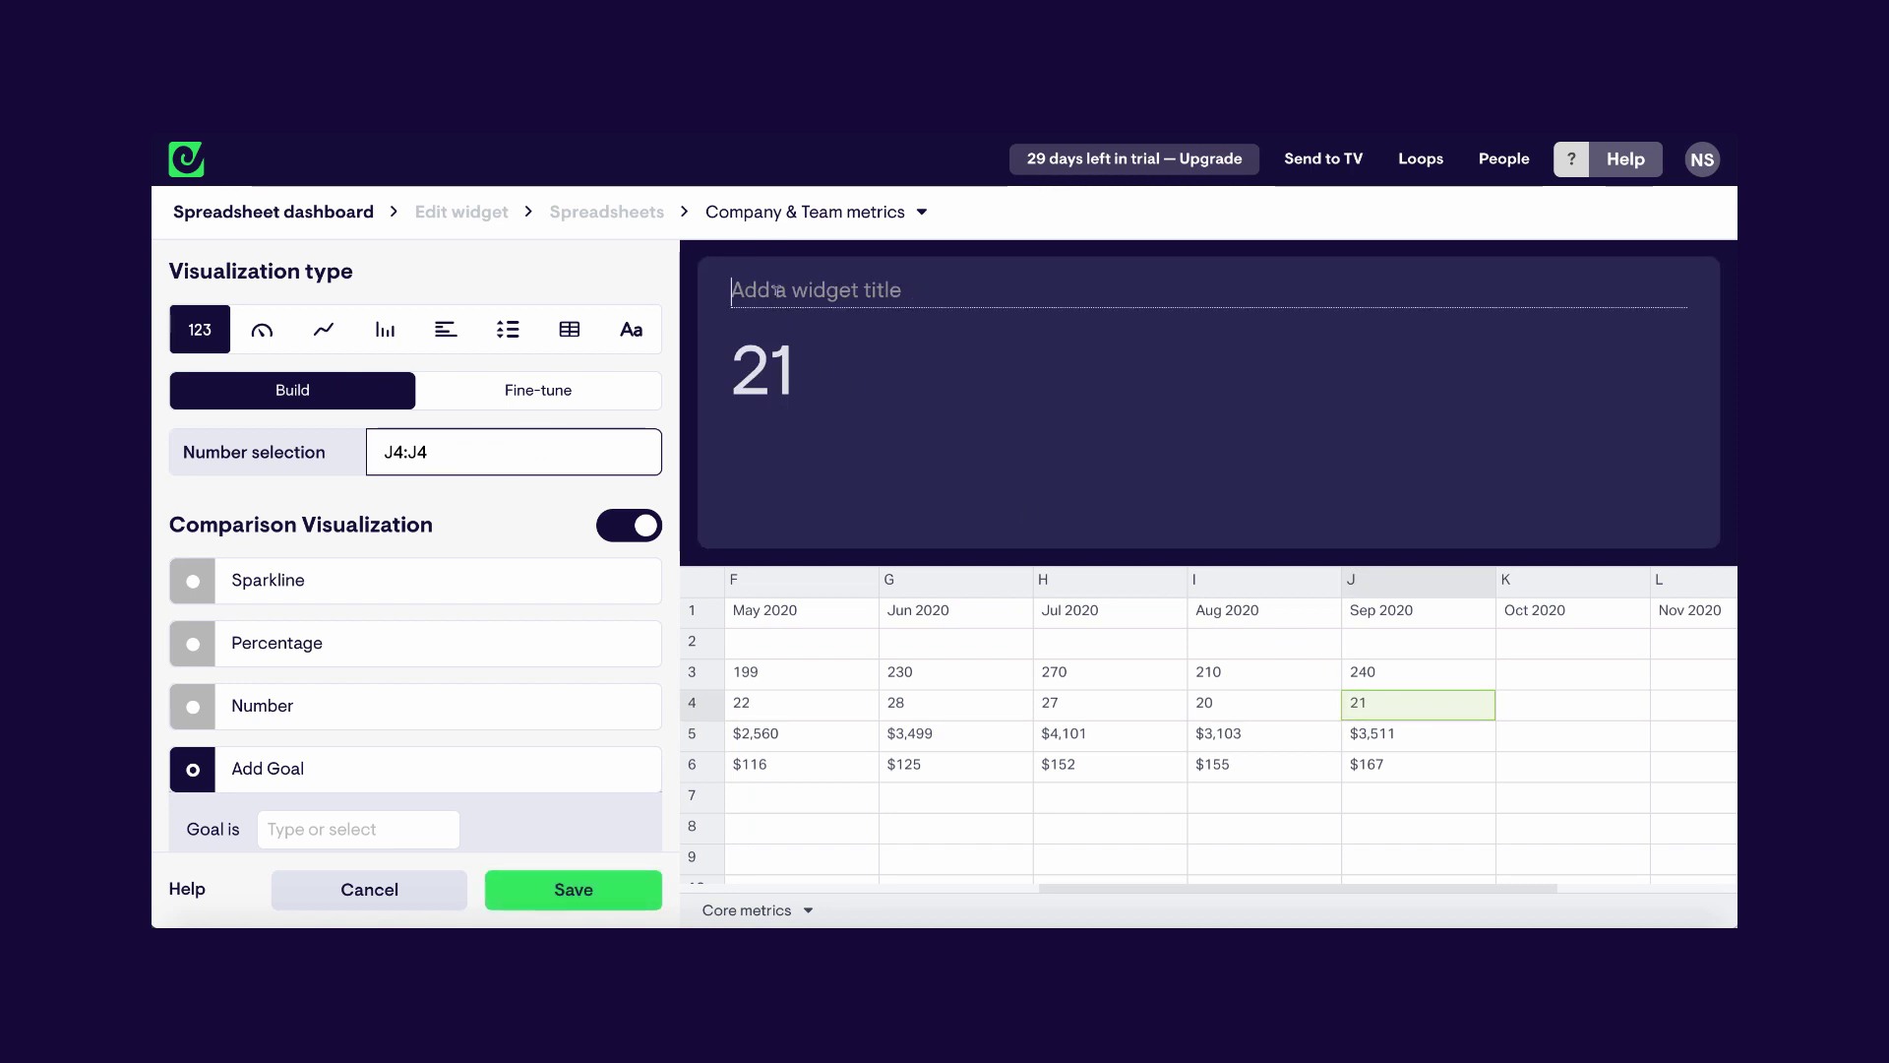
type("New customers")
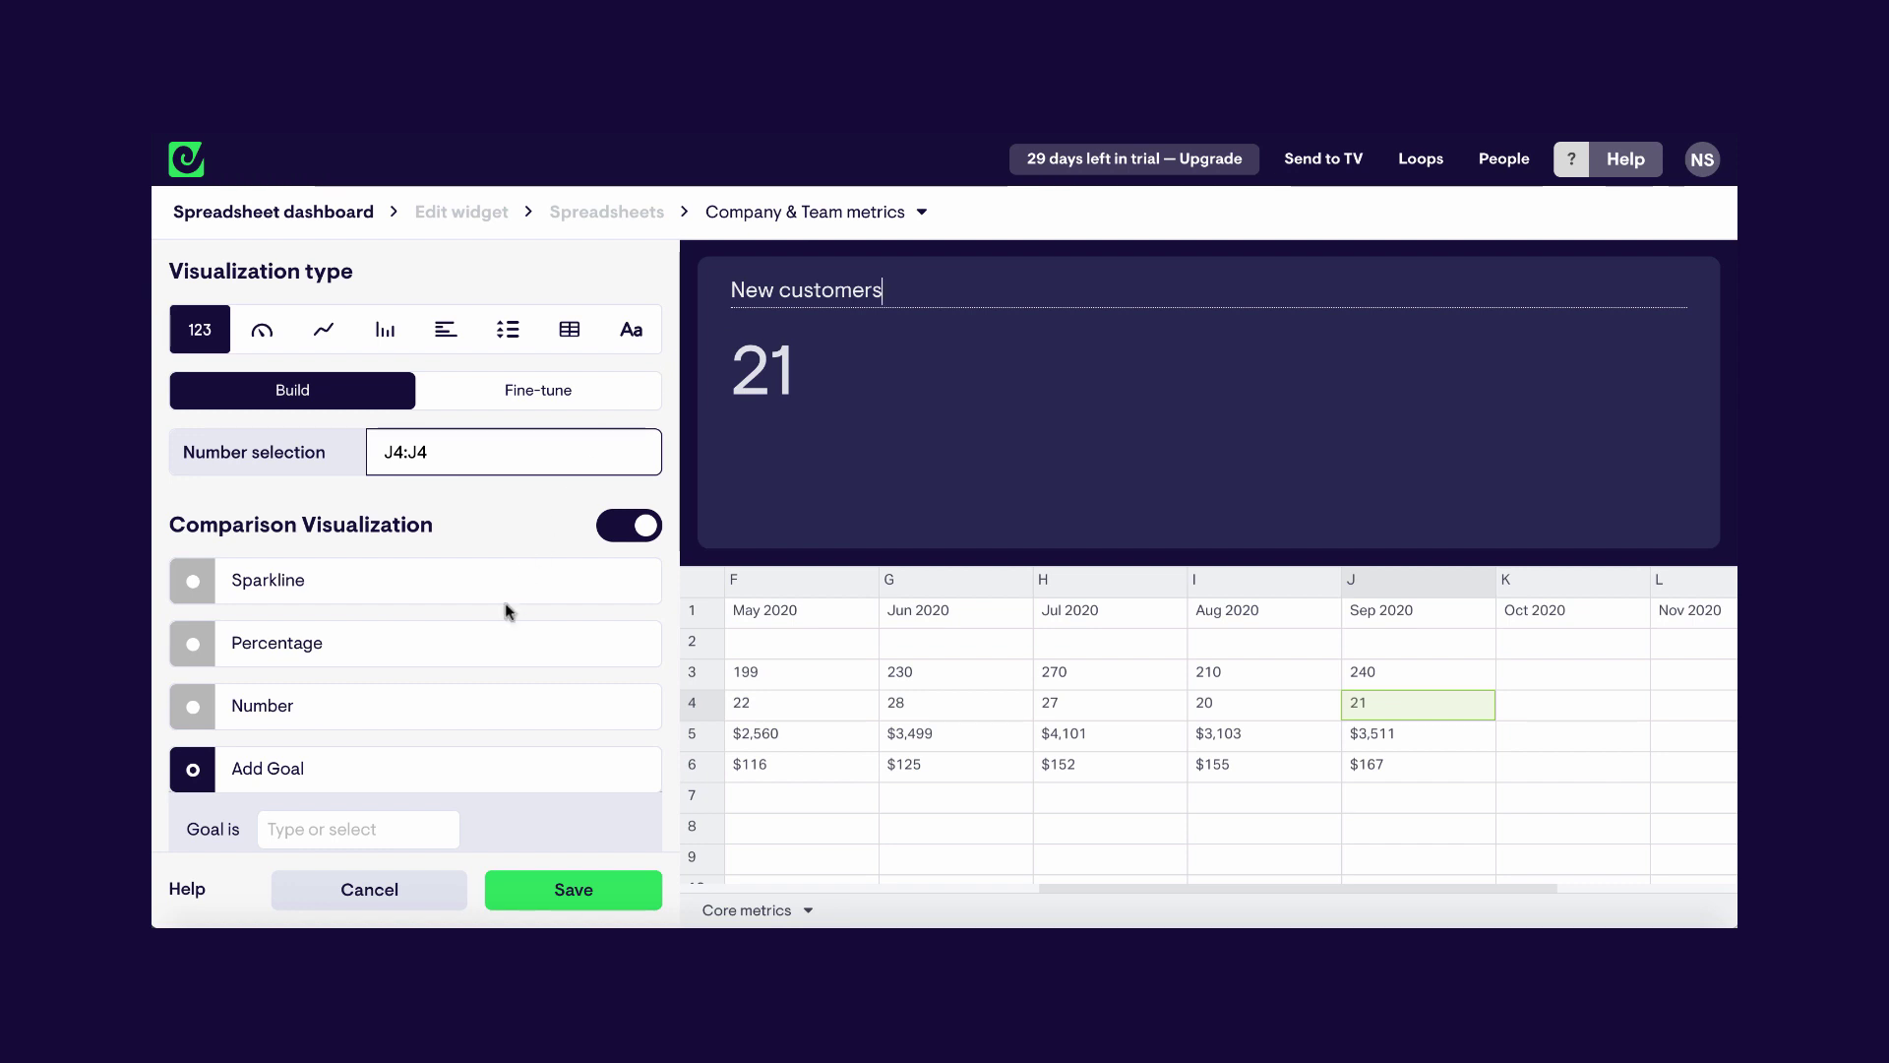
- Set the New customers goal to 30 and save the widget
left_click(357, 822)
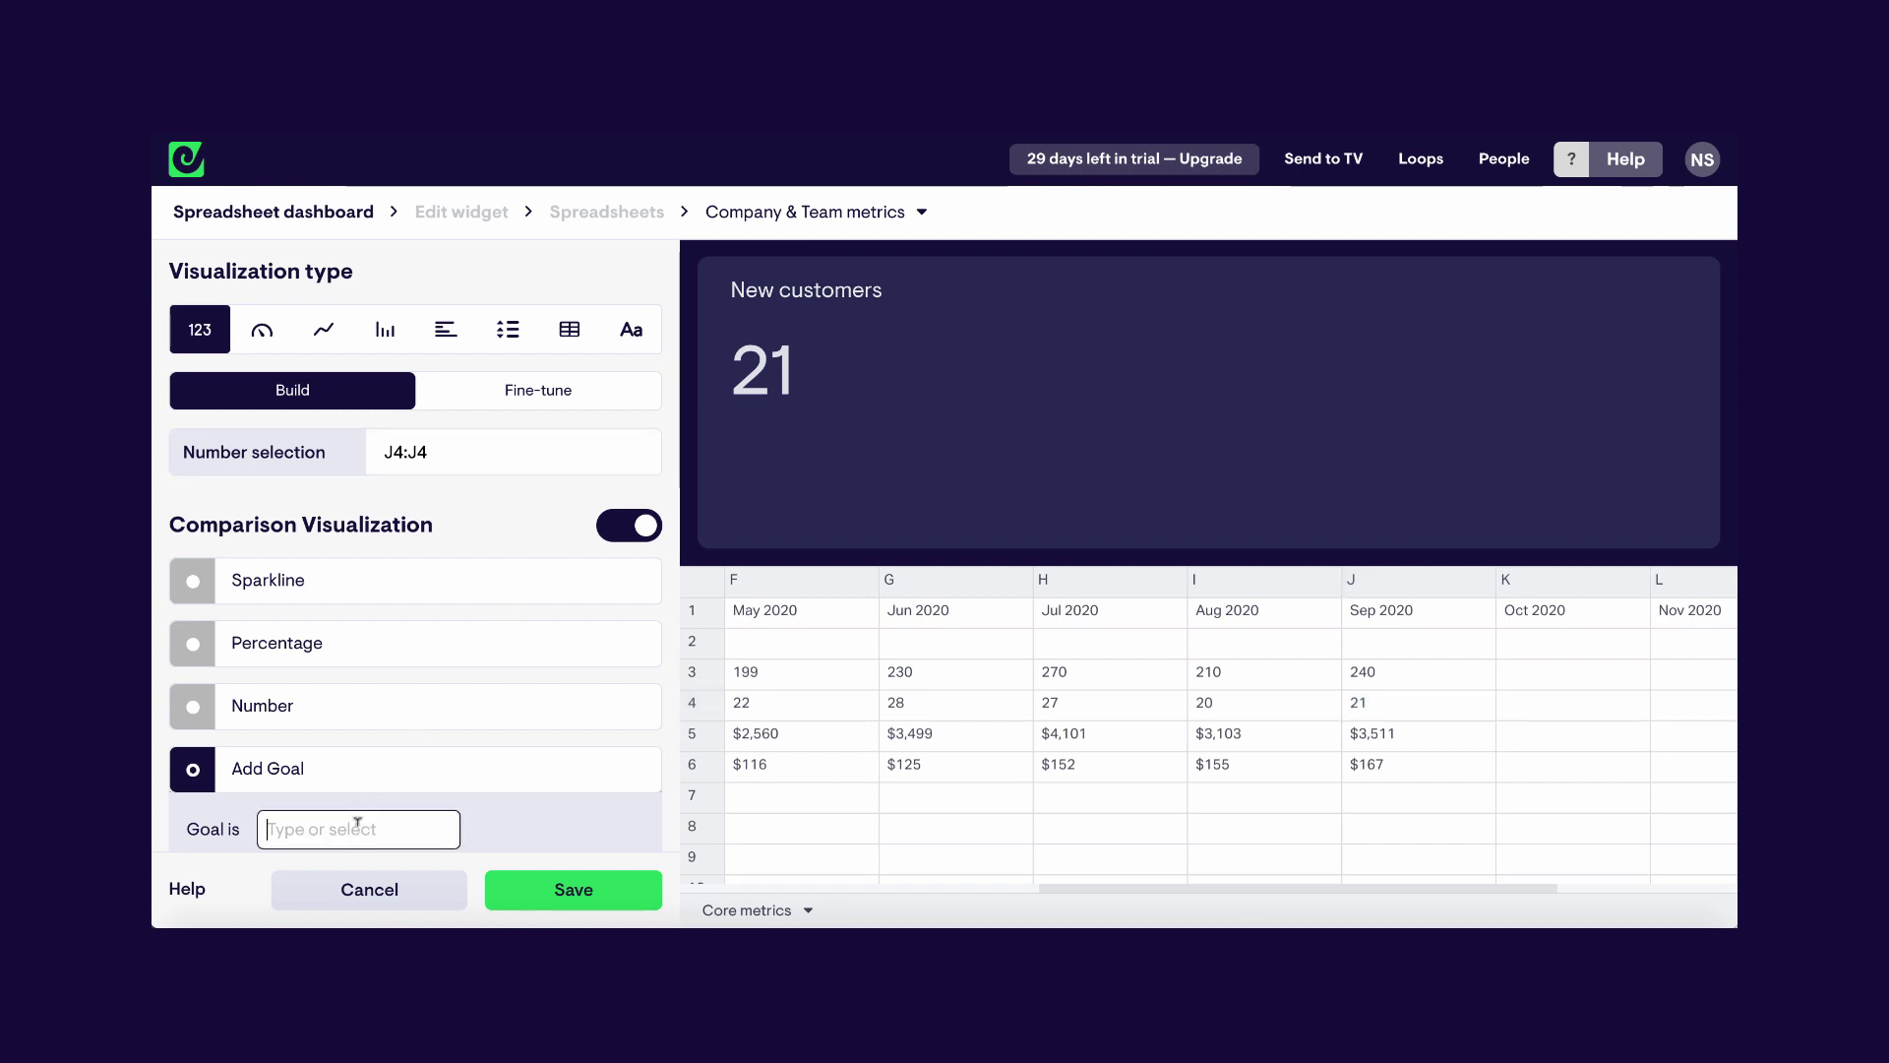
type("30")
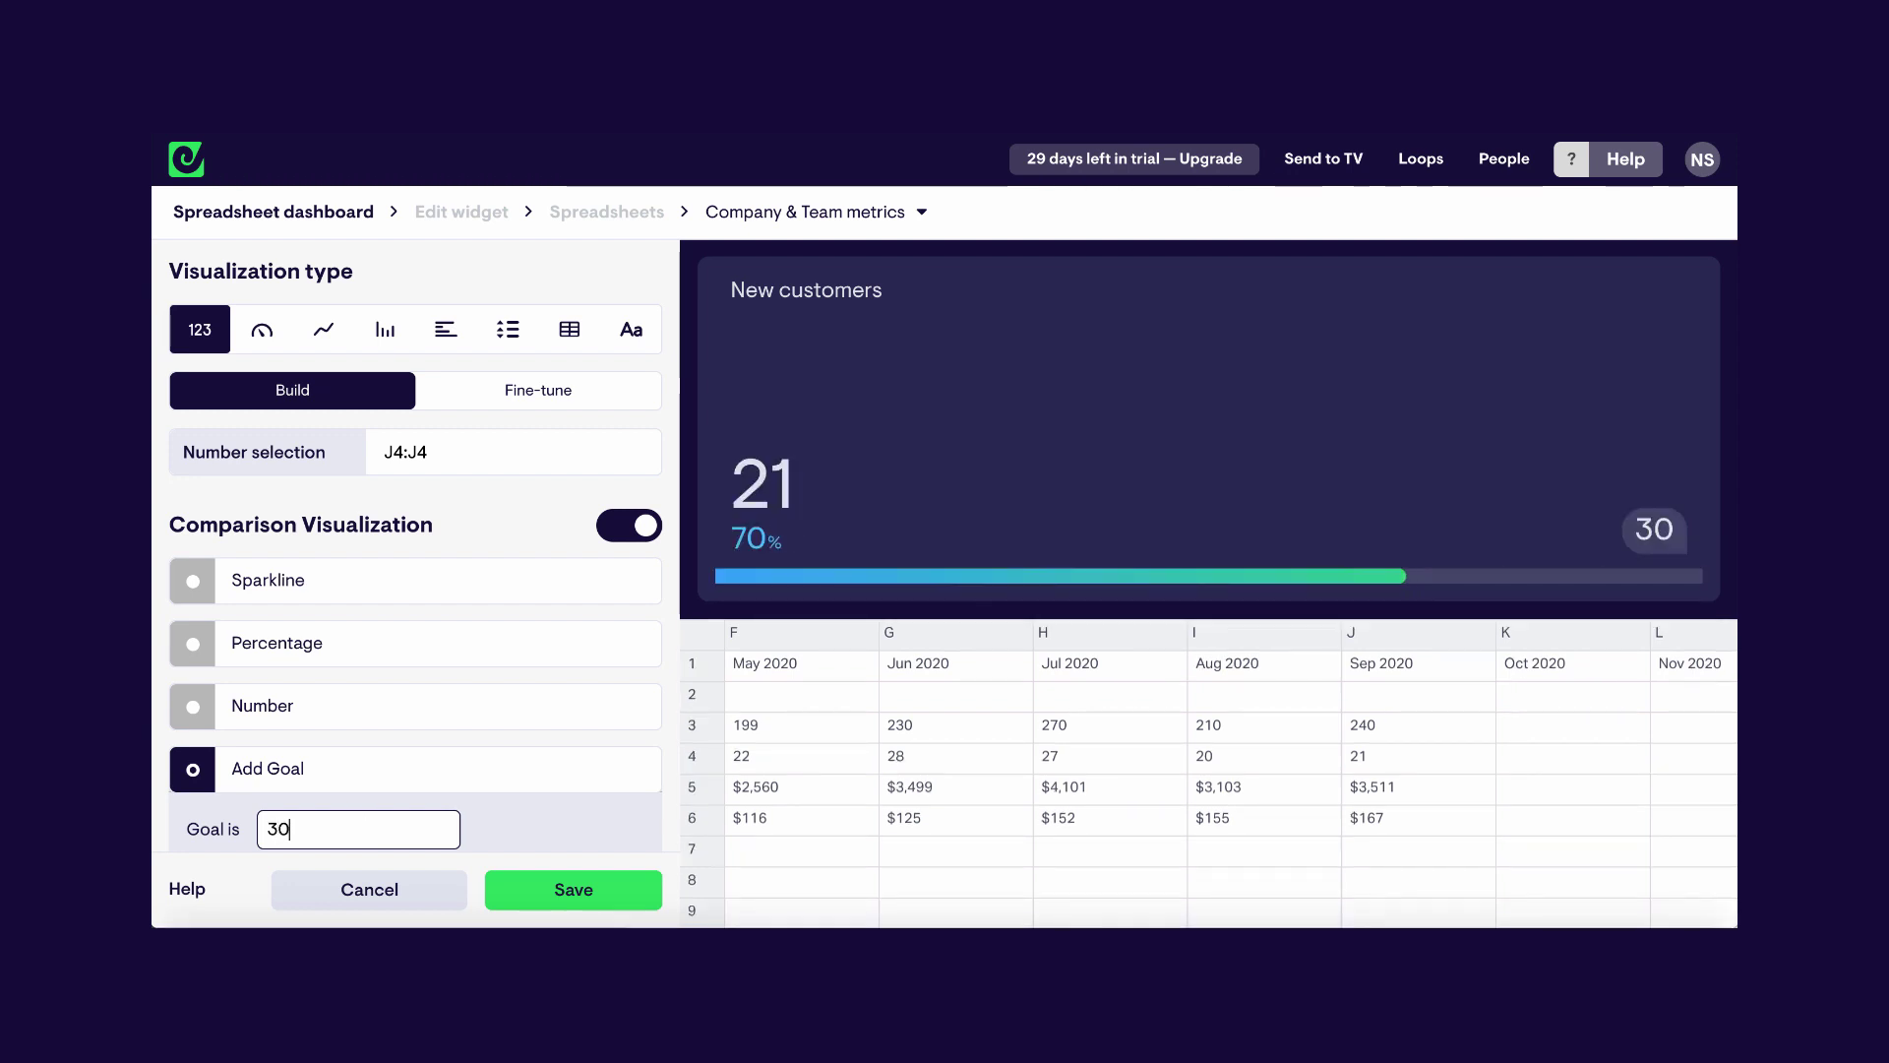
left_click(533, 888)
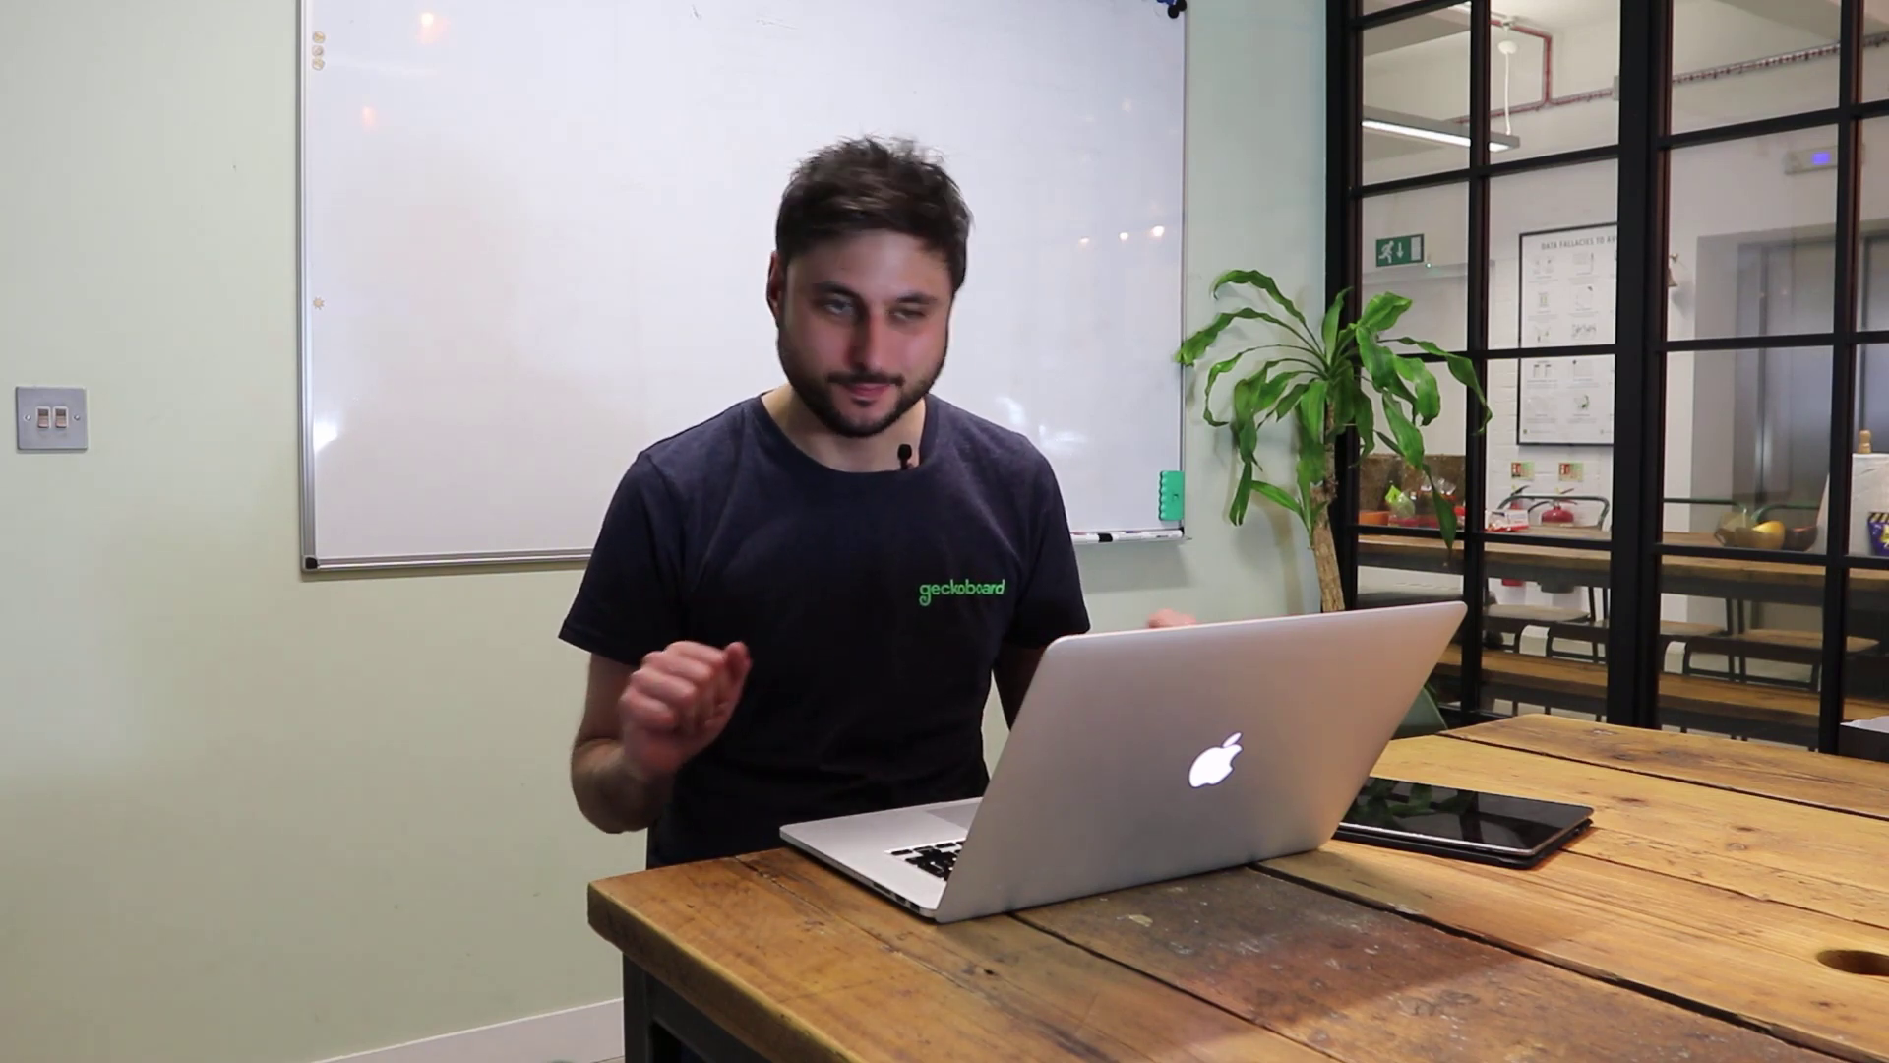
- Add an 'ARPA new customers' bar chart from row 6 with goal 130 and currency prefix
left_click(1655, 191)
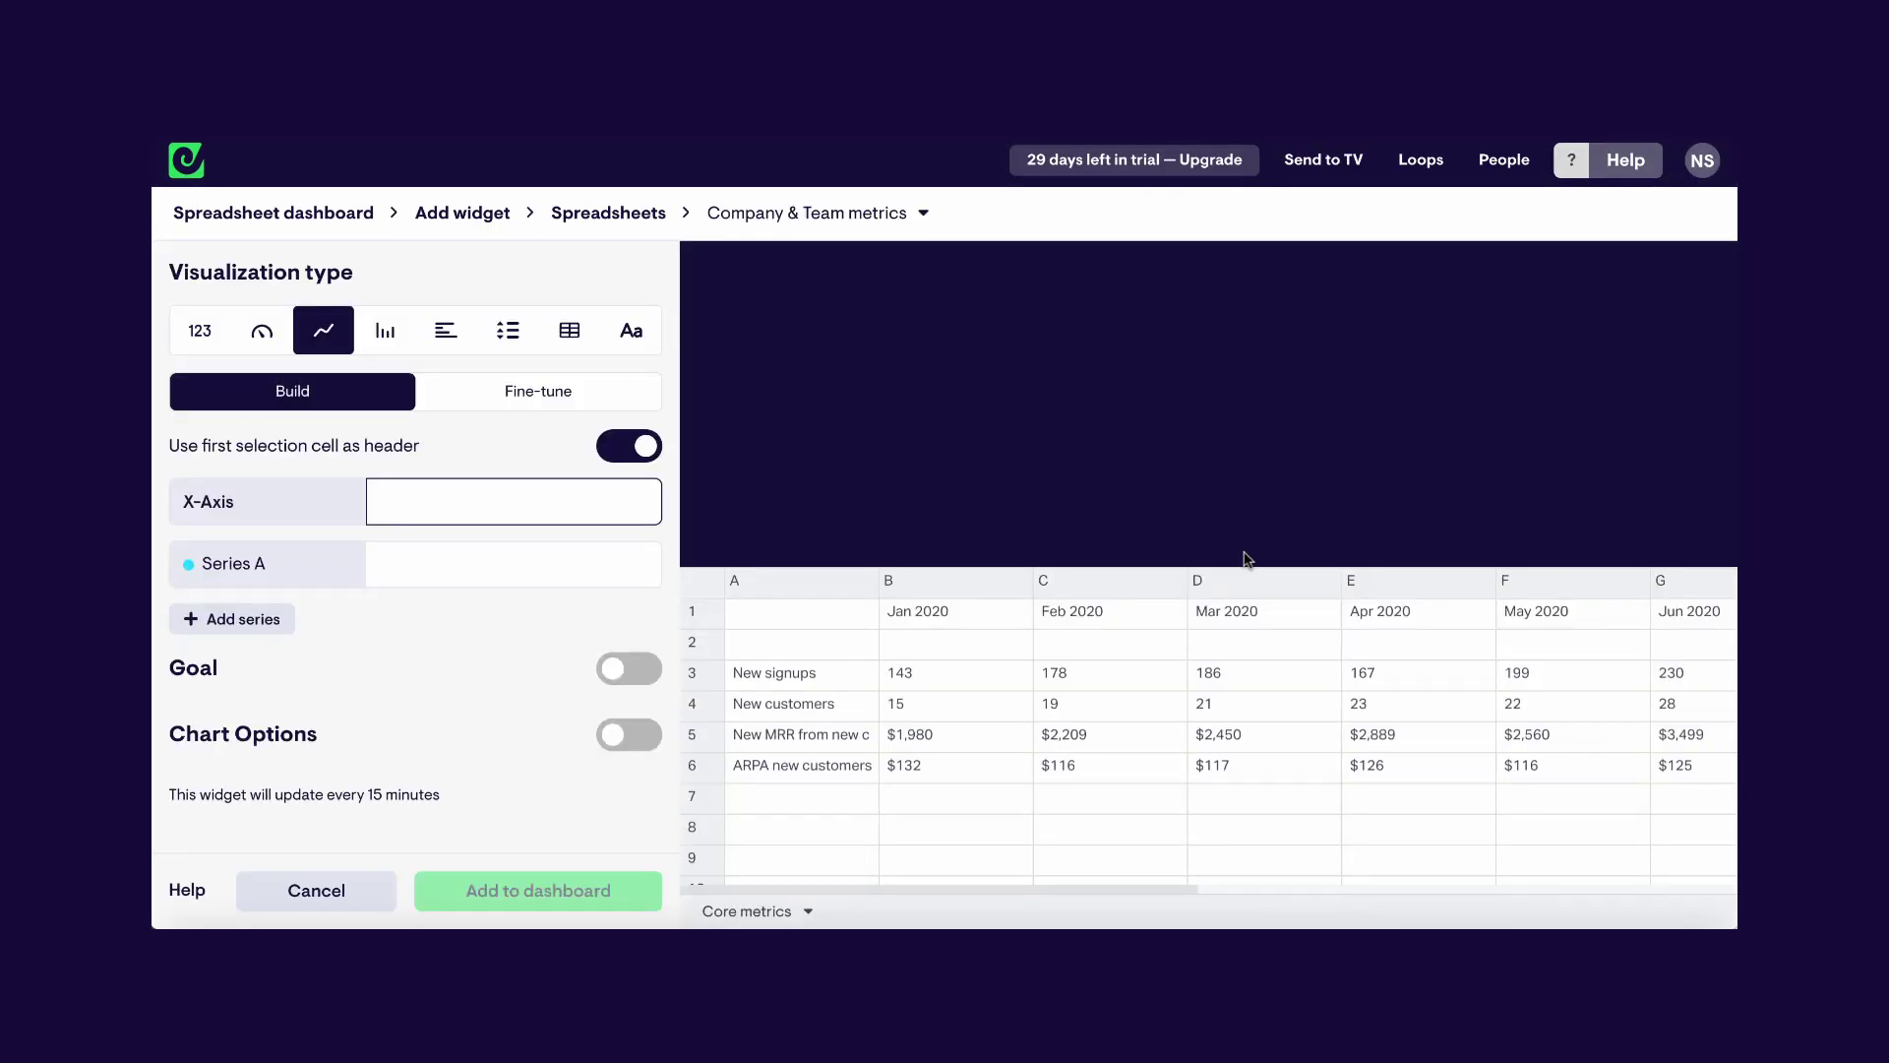
left_click(385, 329)
left_click(802, 764)
left_click(629, 667)
type("130")
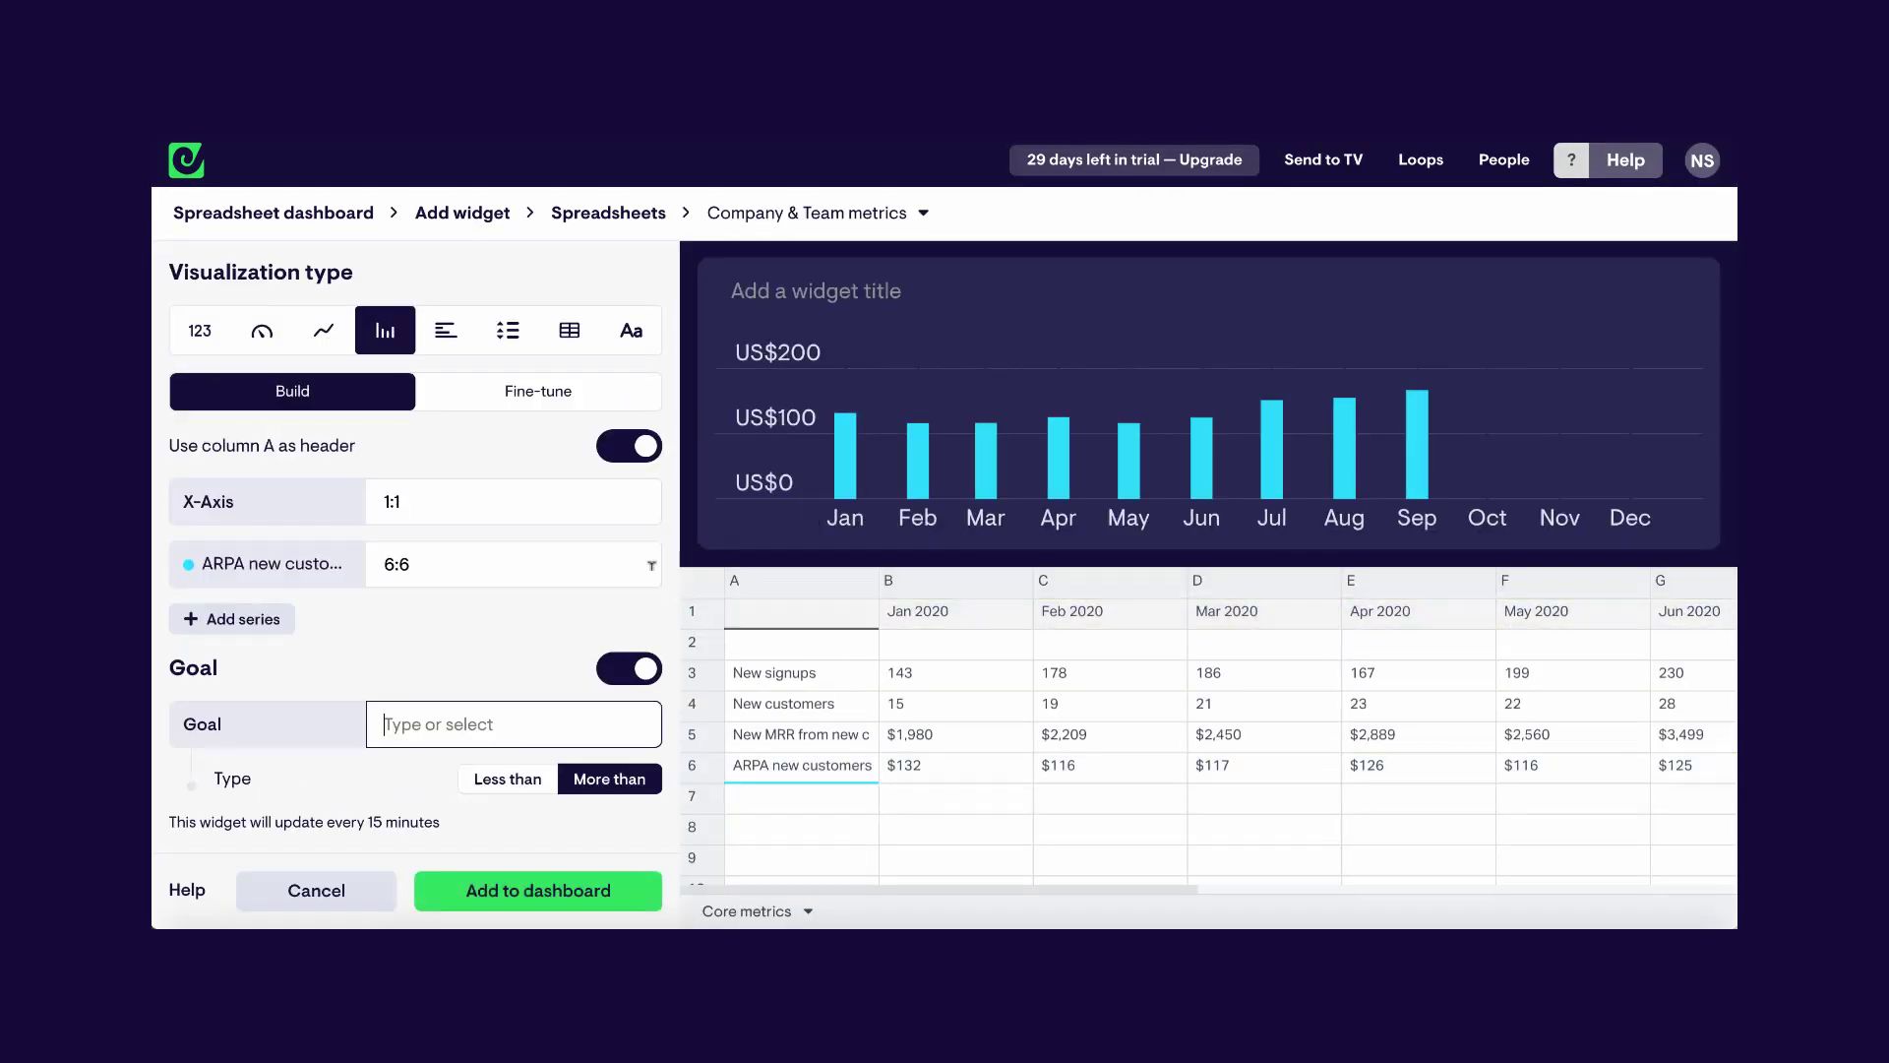
left_click(816, 289)
type("ARPA new customers")
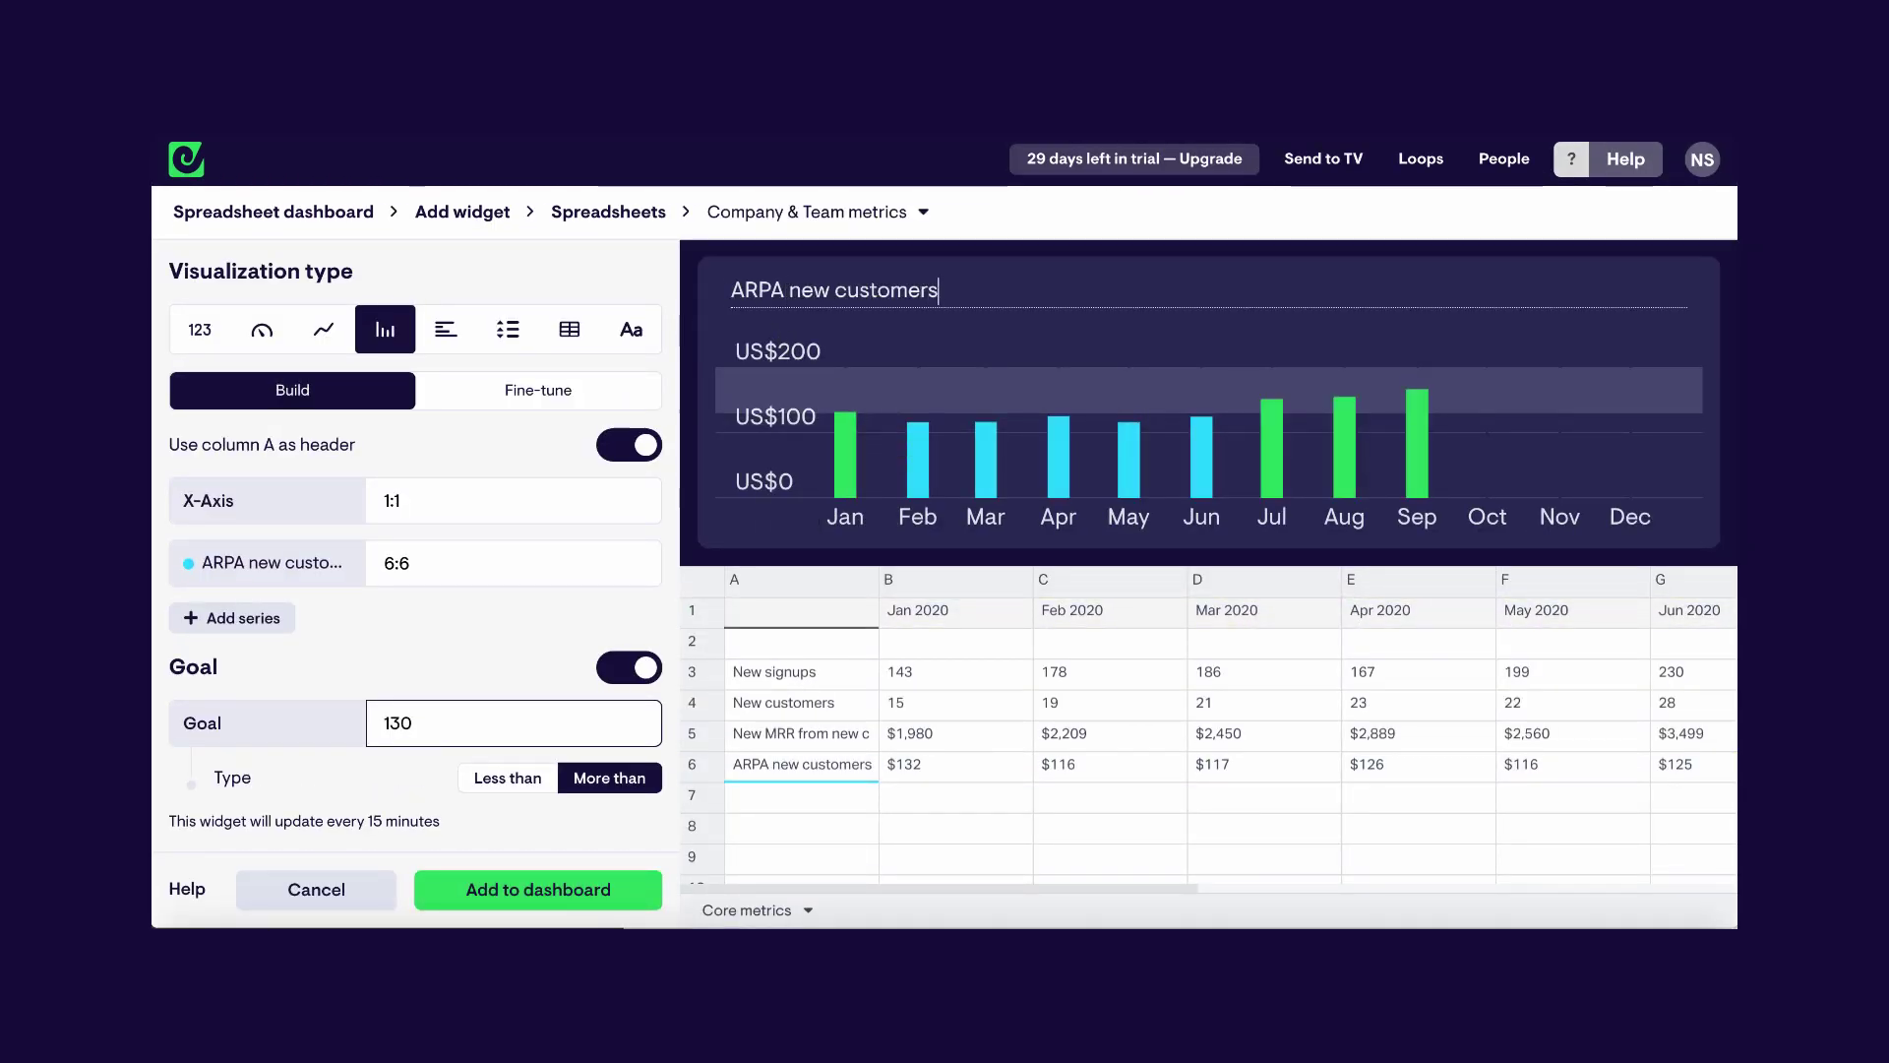
left_click(538, 390)
left_click(441, 557)
left_click(575, 897)
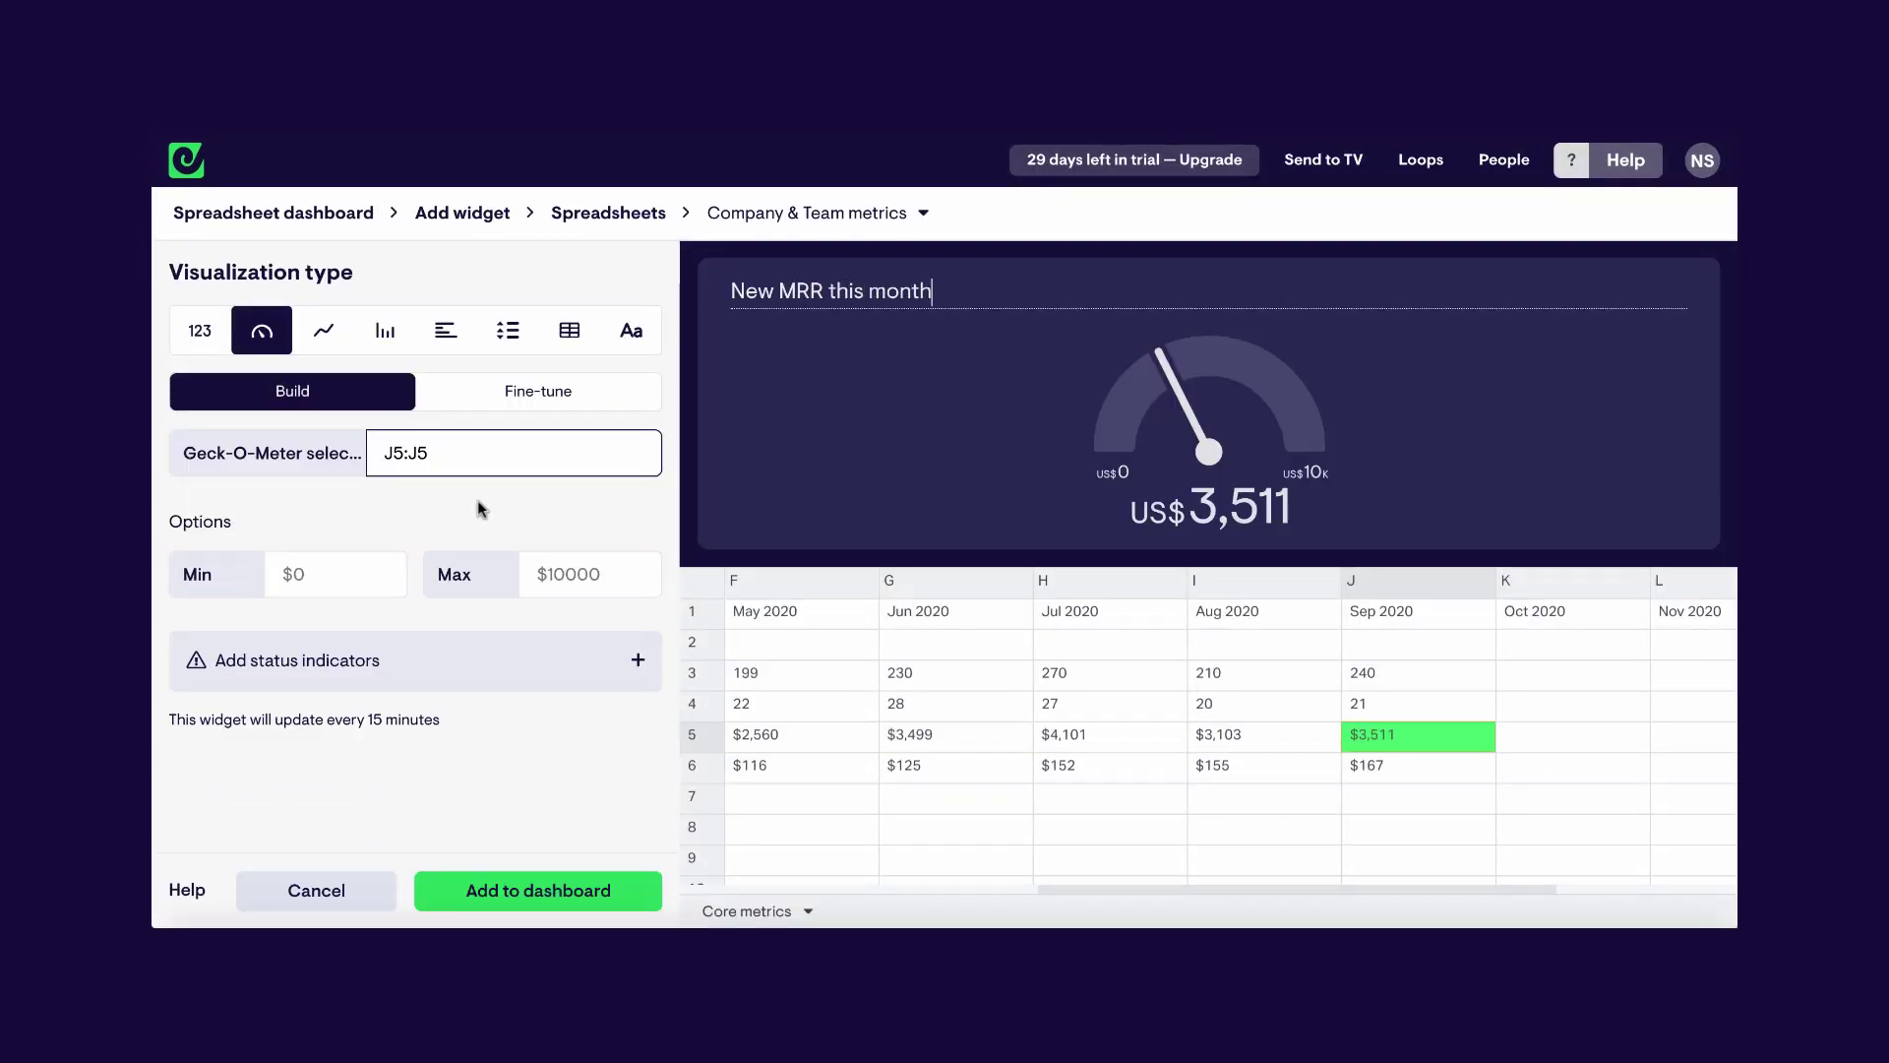
- Add a New MRR gauge with currency prefix, success from 2000 and maximum 5000
left_click(502, 391)
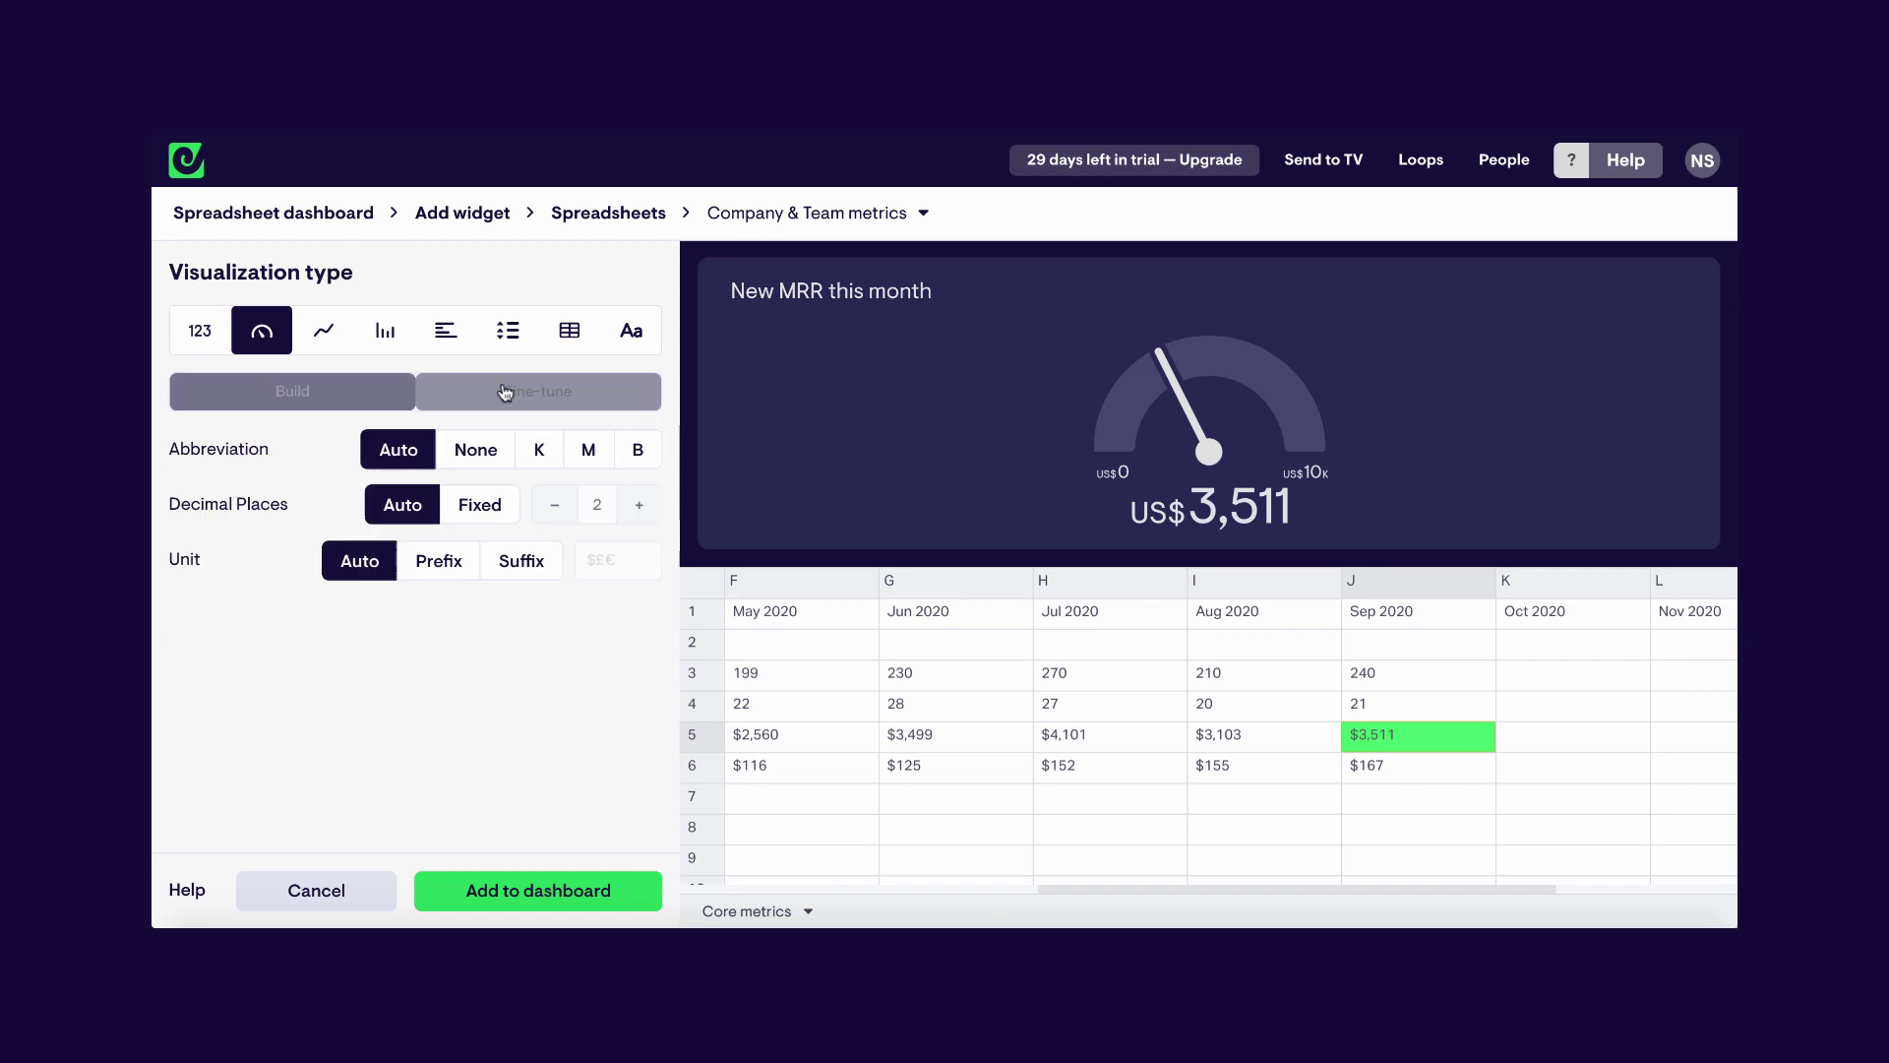
left_click(292, 391)
left_click(293, 730)
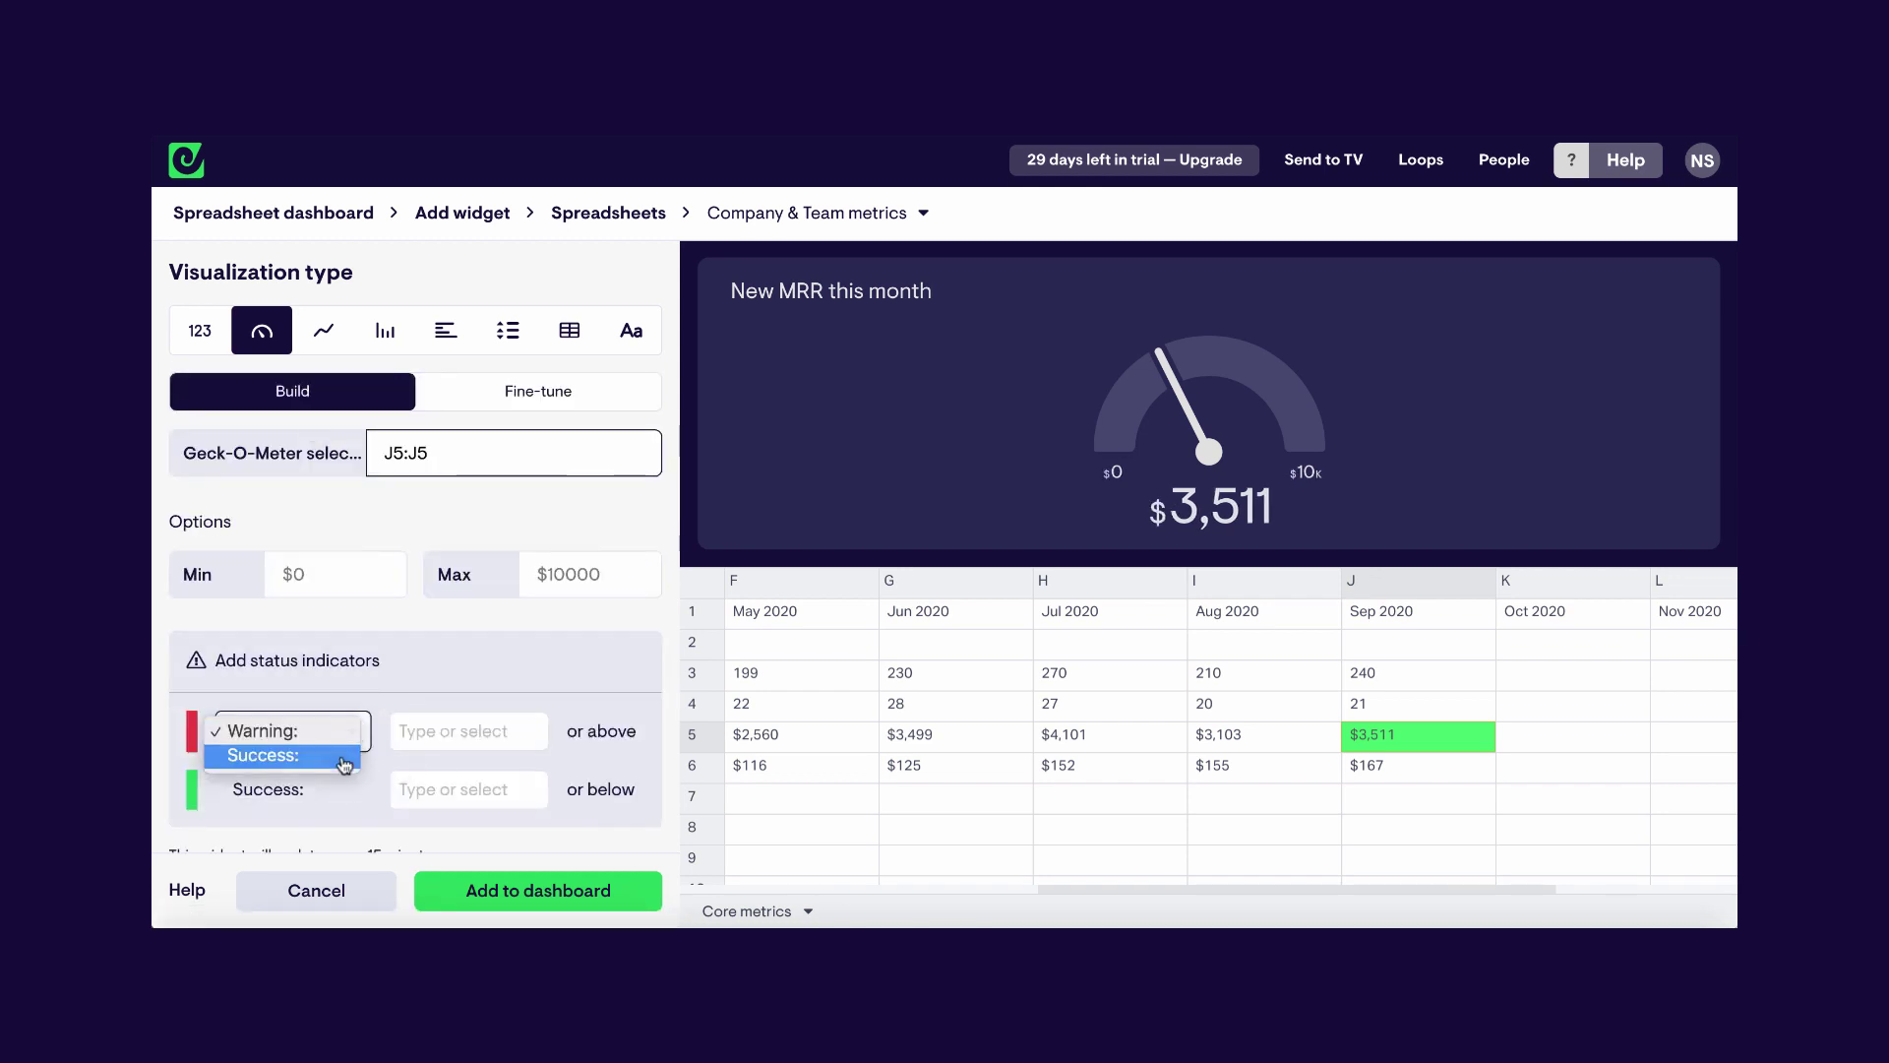
left_click(293, 758)
left_click(479, 730)
type("2000")
left_click(590, 574)
type("5000")
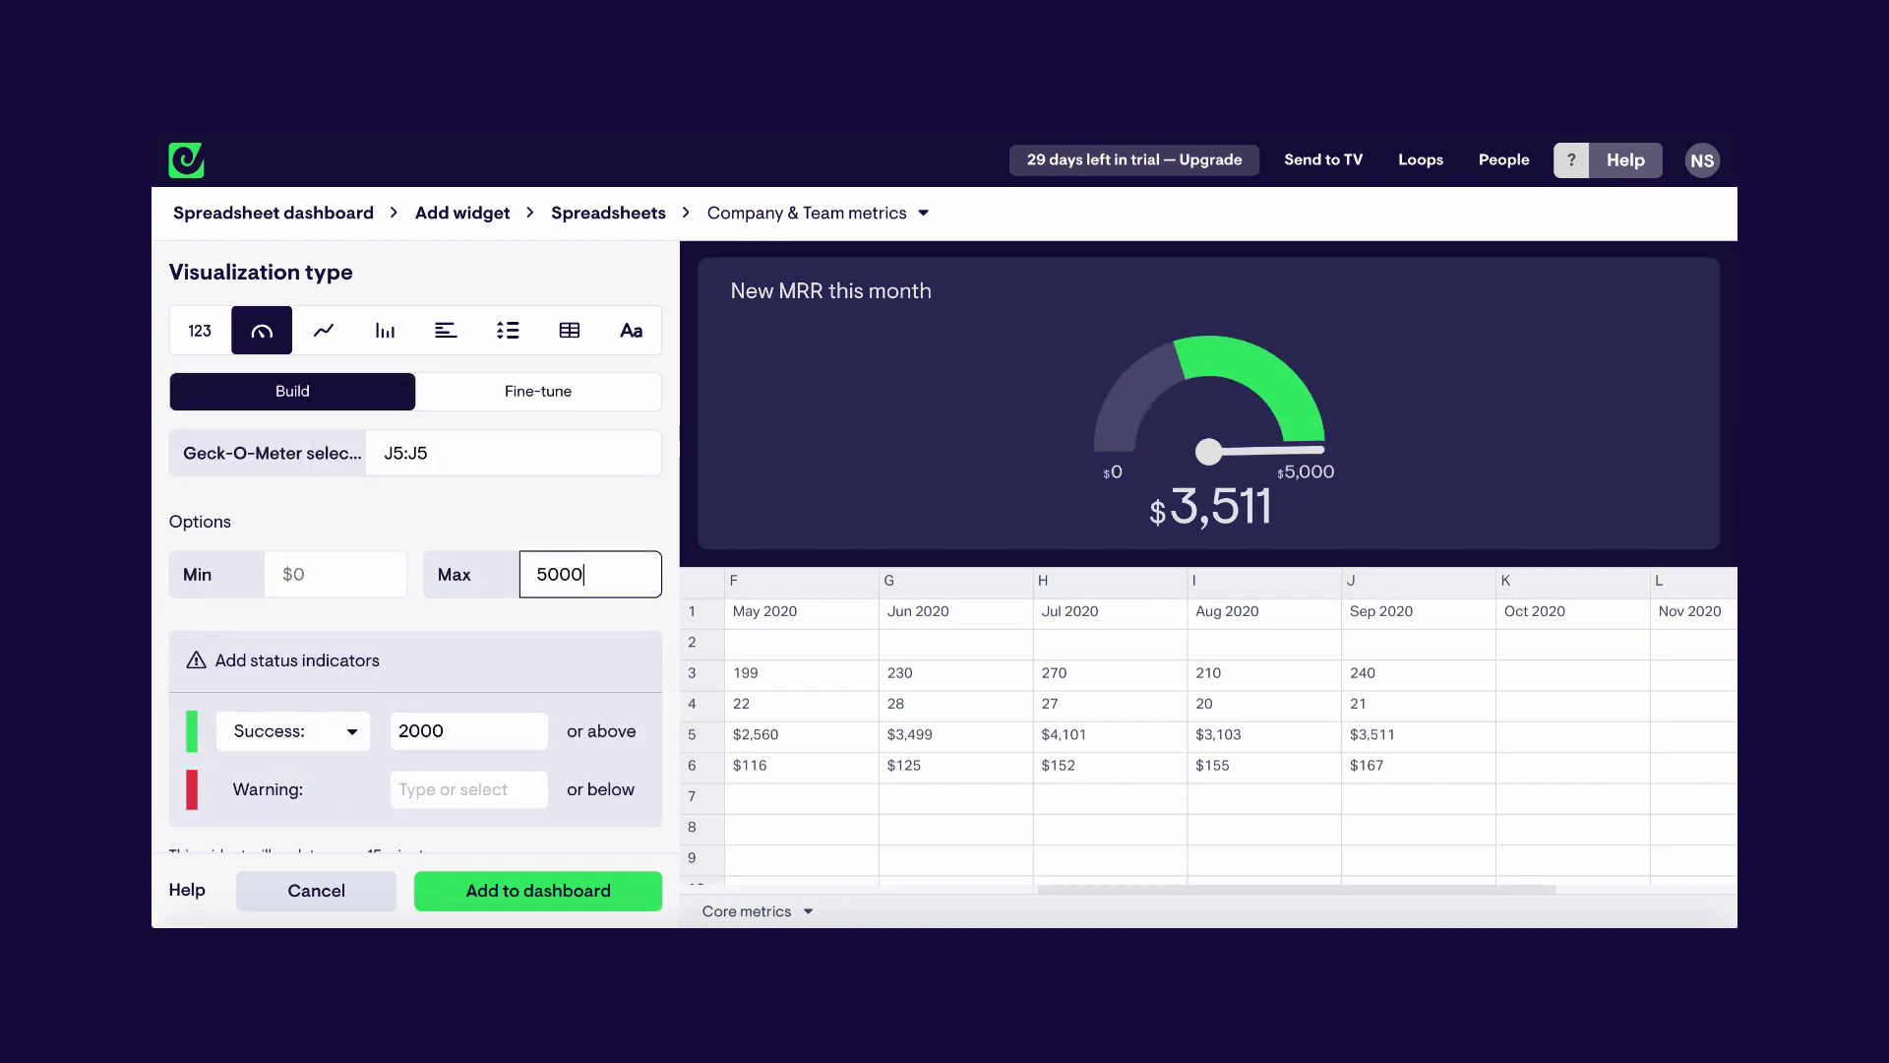
left_click(538, 890)
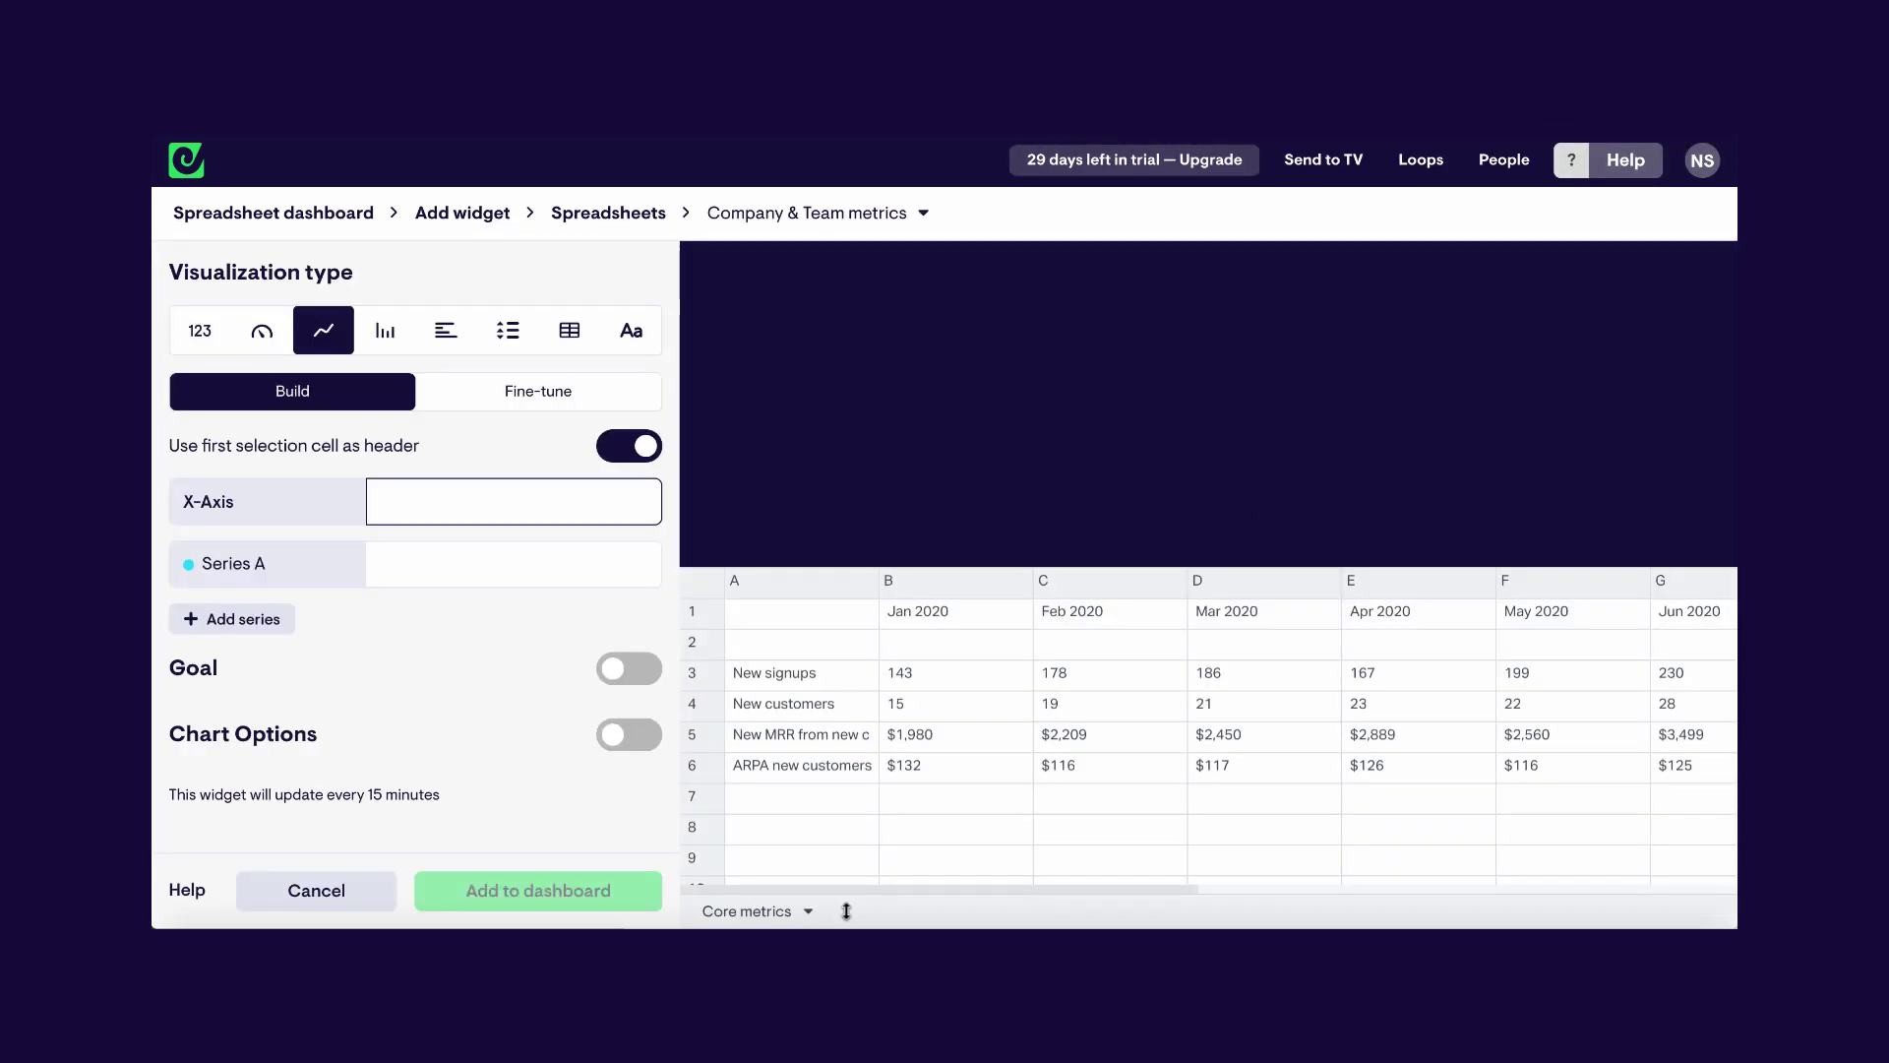
- Build a table widget from the spreadsheet's Office sheet with Date column A:A and Event column B:B
left_click(847, 910)
left_click(793, 860)
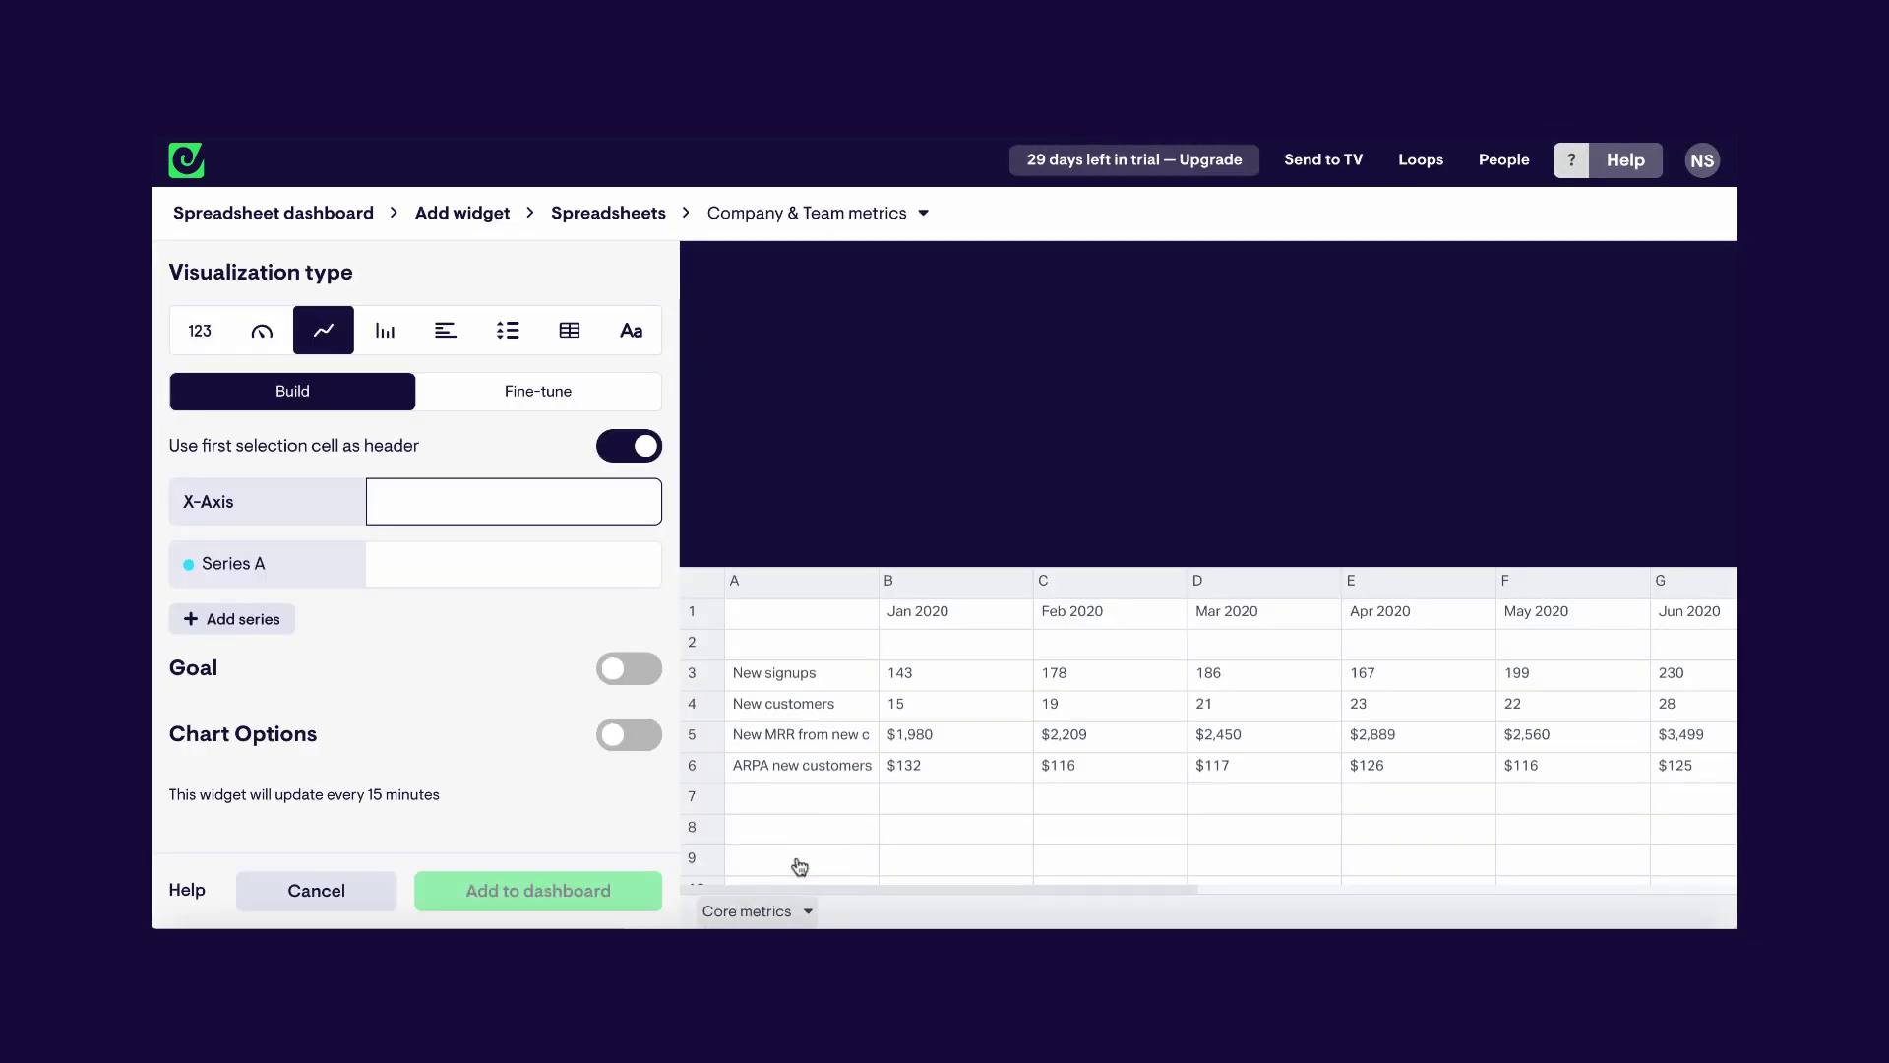
left_click(570, 330)
left_click(767, 583)
left_click(945, 582)
- Title the table 'Office events', add it to the dashboard, and bring up Send to TV
left_click(886, 291)
type("Office events")
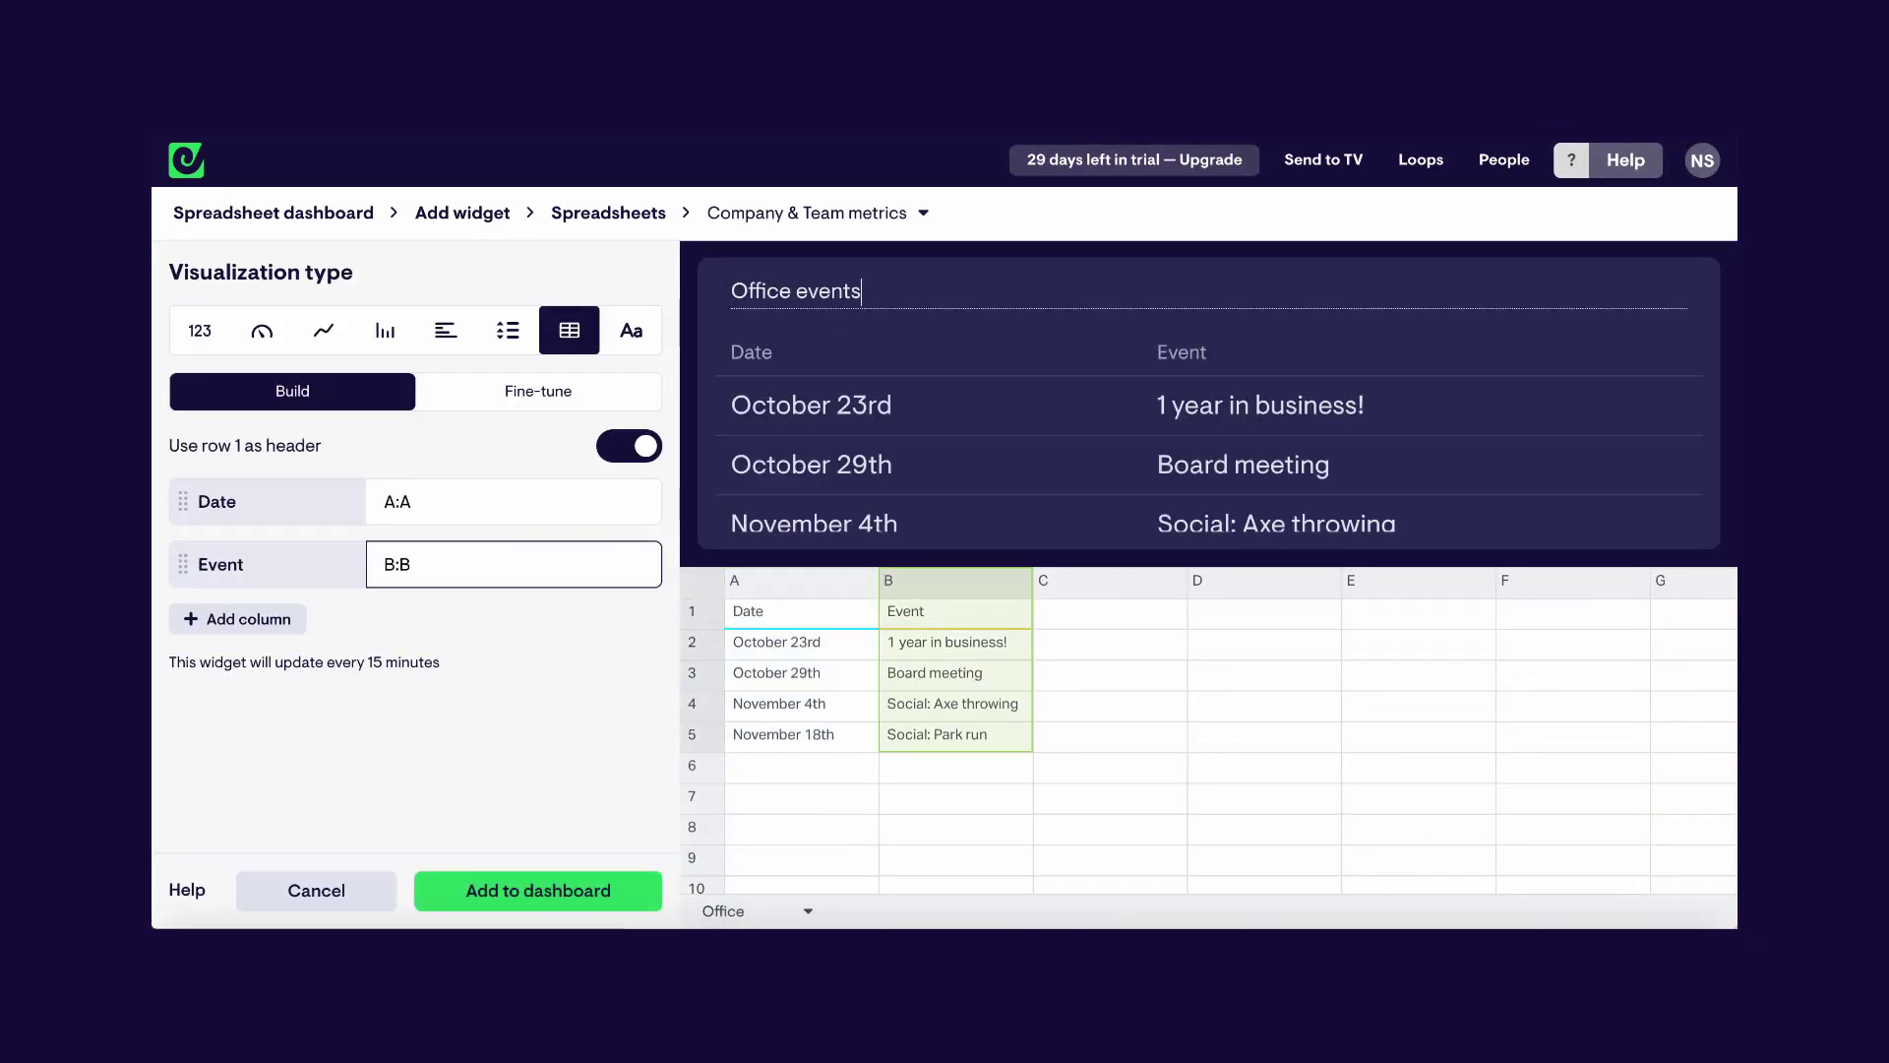
left_click(598, 885)
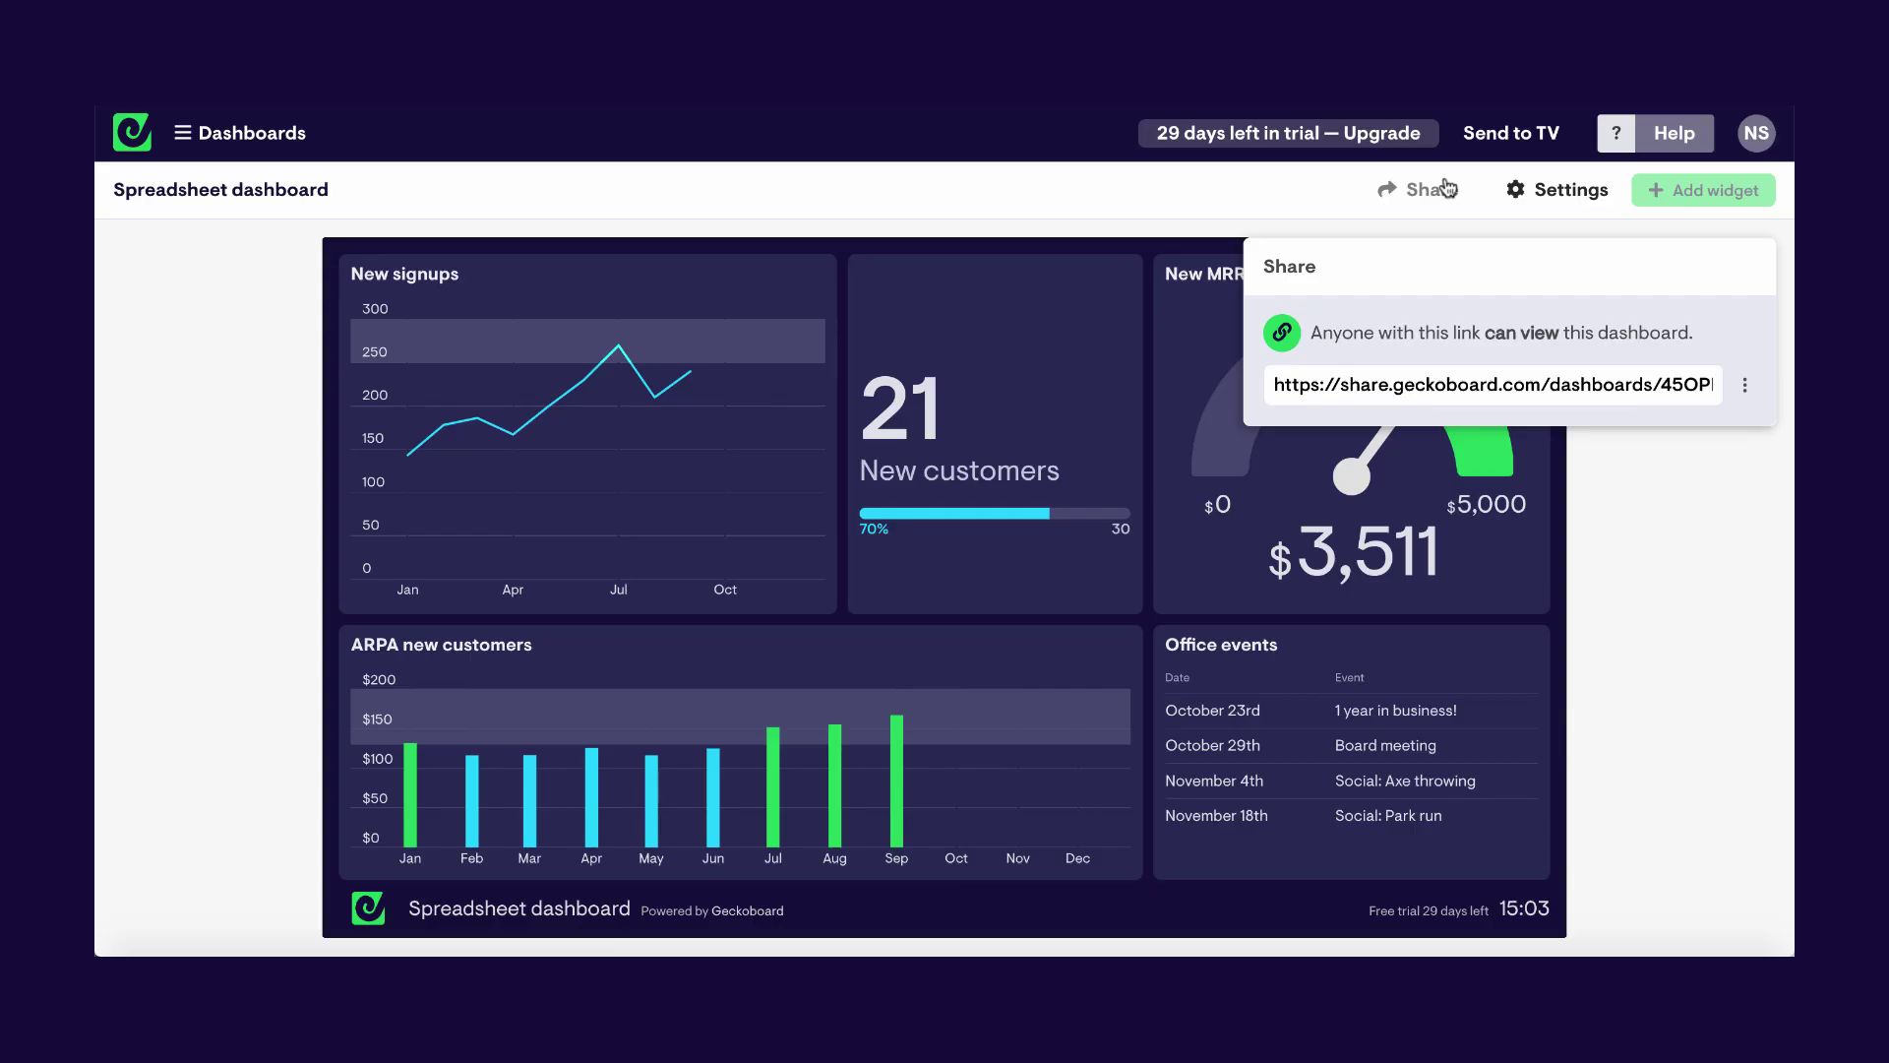
left_click(1523, 137)
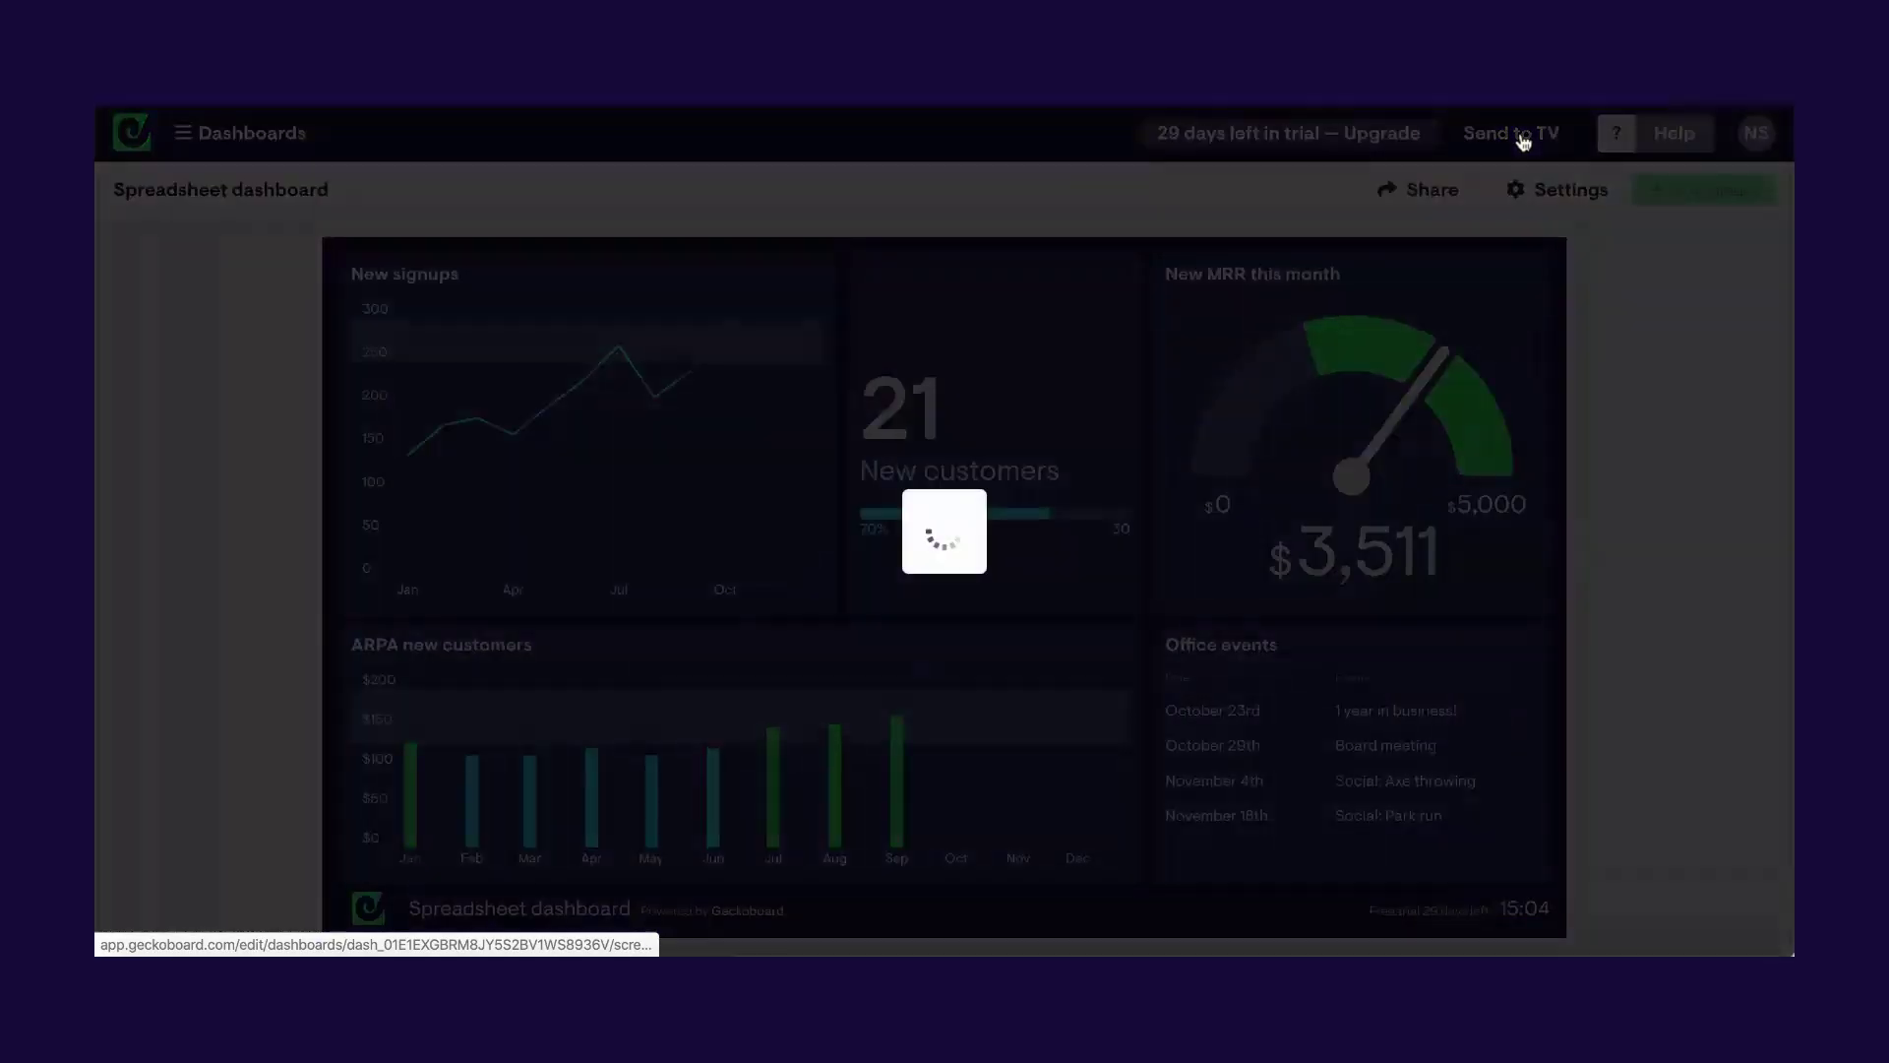